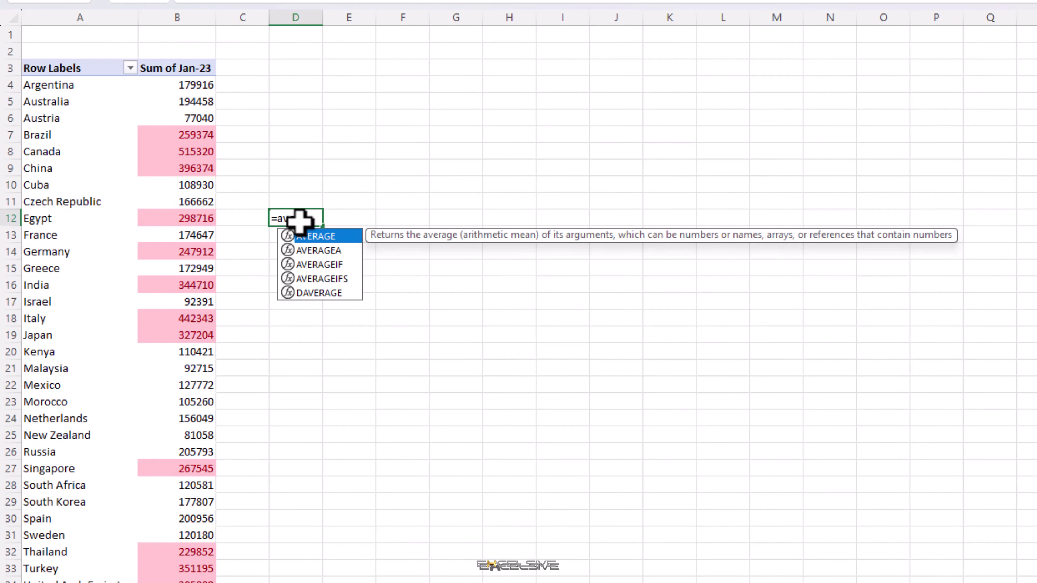
Step: Enter an AVERAGE formula in cell D12 over the January sales values in B4:B37
key(Tab)
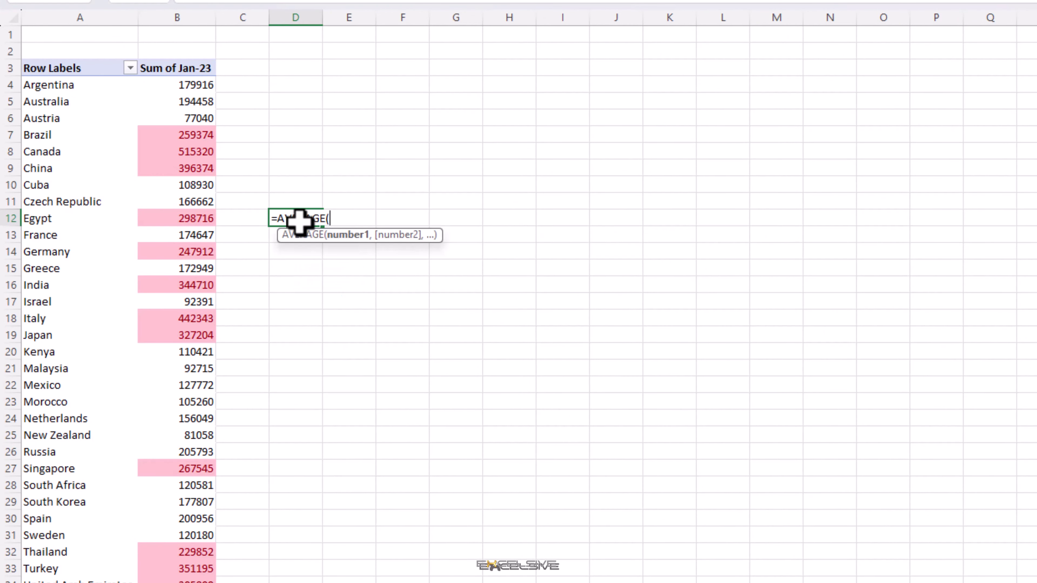
key(Left)
key(Left)
key(ctrl+Up)
key(ctrl+shift+Down)
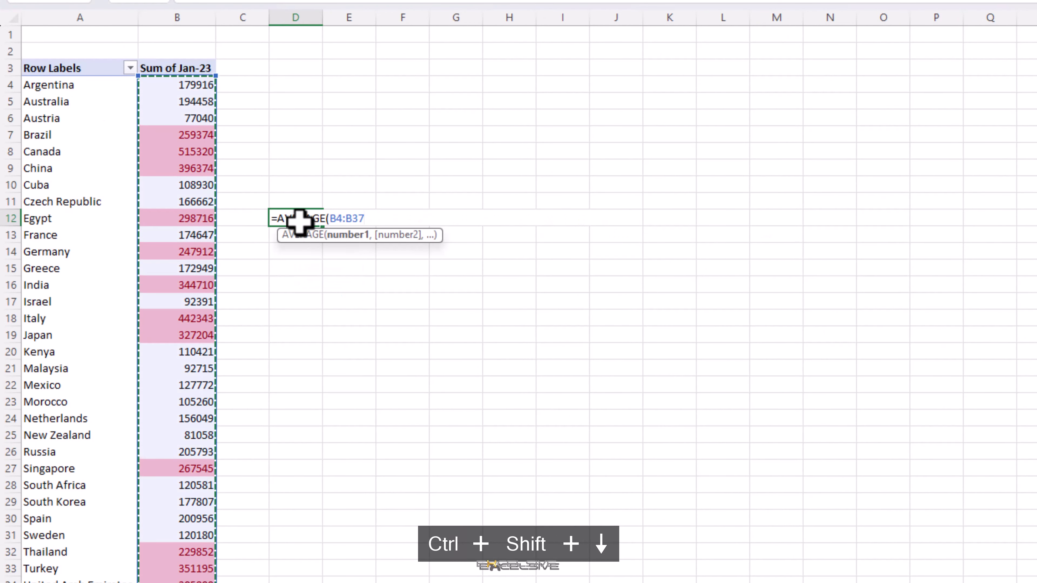
key(Return)
click(299, 223)
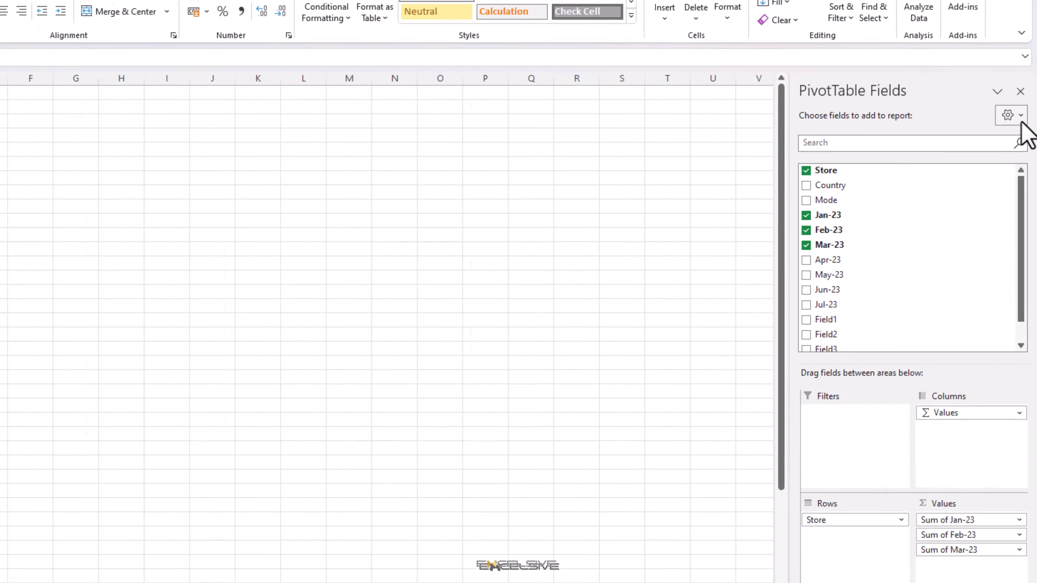
Step: Arrange the PivotTable field list with fields and areas side by side, and switch it to the fields section only
click(1022, 160)
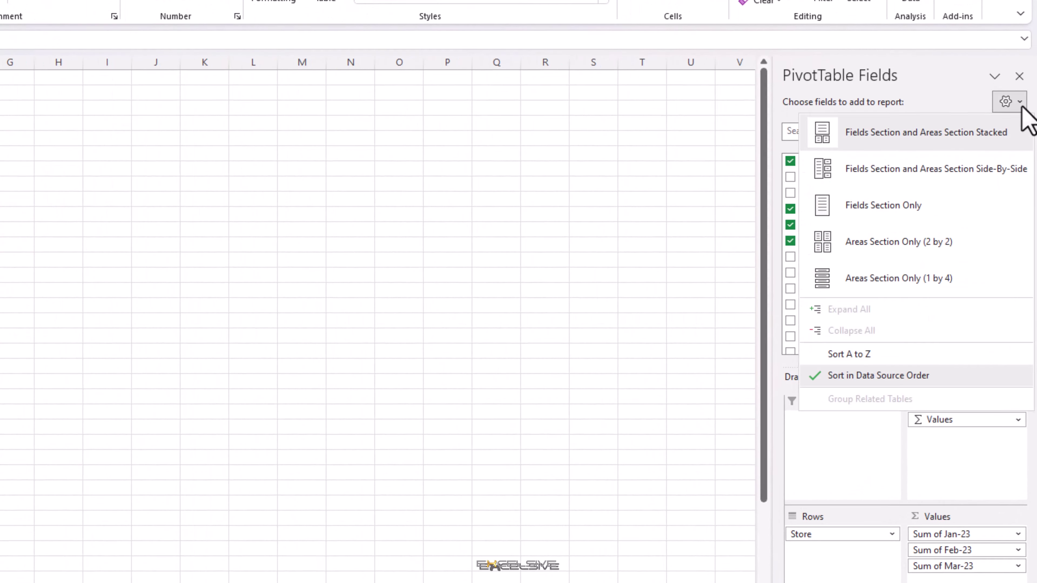
click(1019, 176)
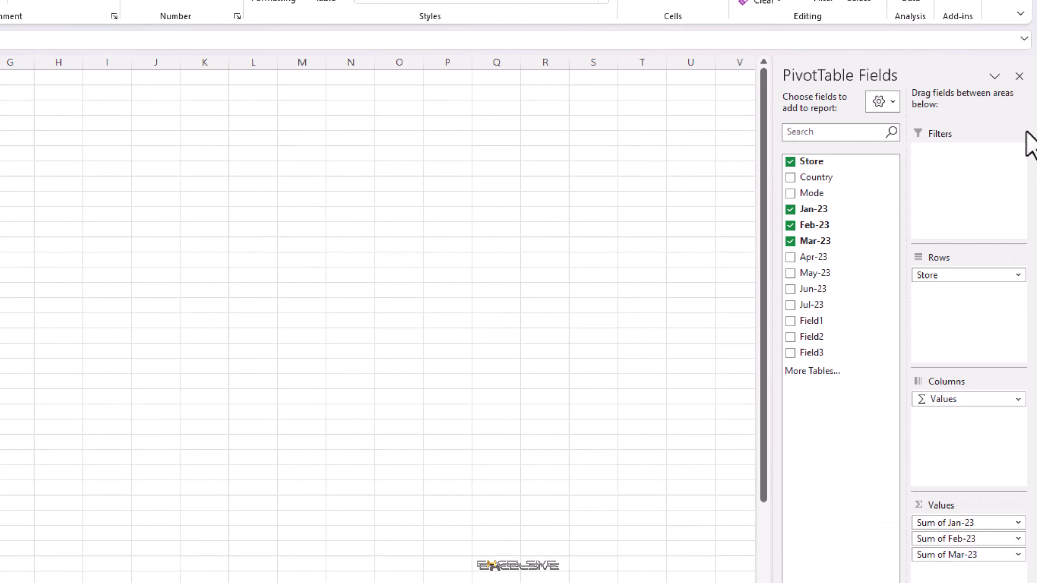
click(892, 107)
click(939, 206)
Step: Try the 2 by 2 and 1 by 4 areas-only layouts of the field list and return to the stacked layout
click(1011, 102)
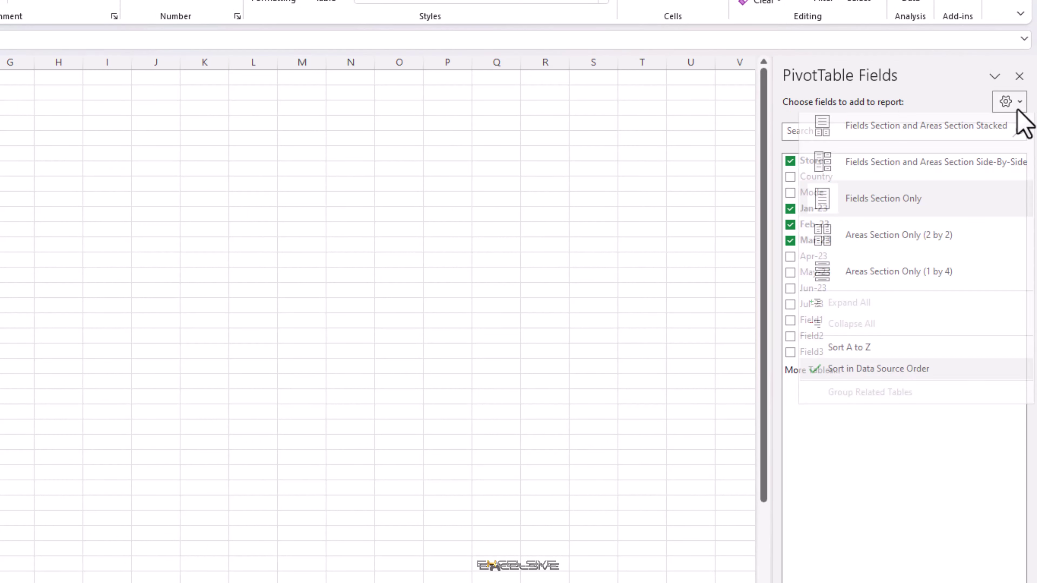
click(989, 243)
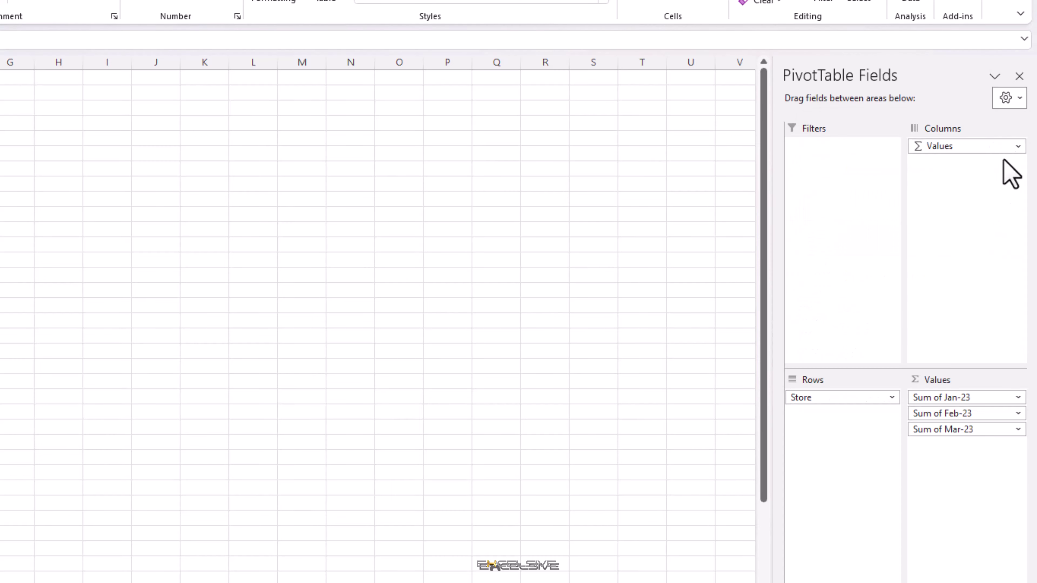
click(1021, 100)
click(988, 269)
click(1016, 101)
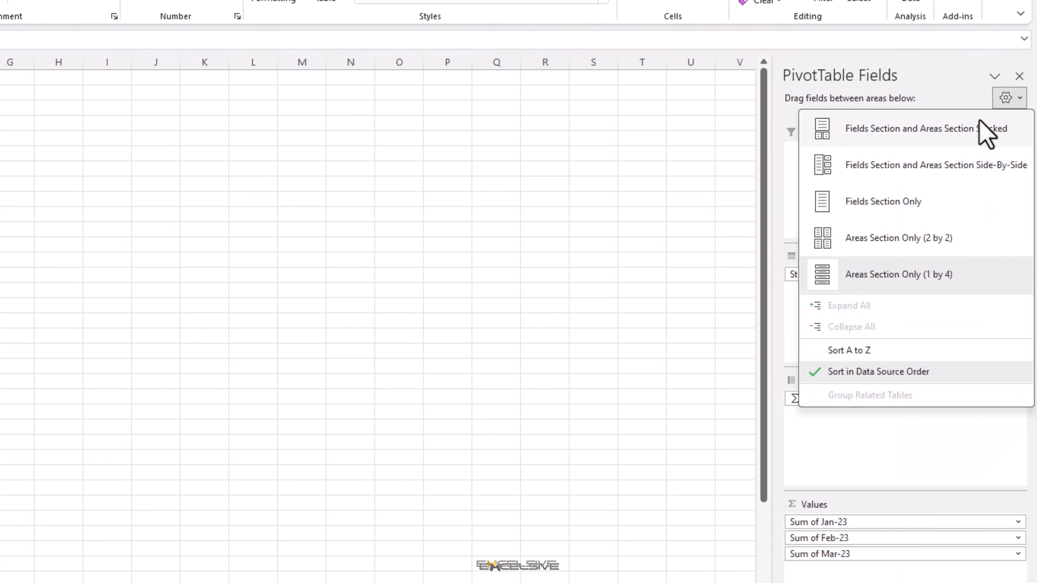
click(984, 128)
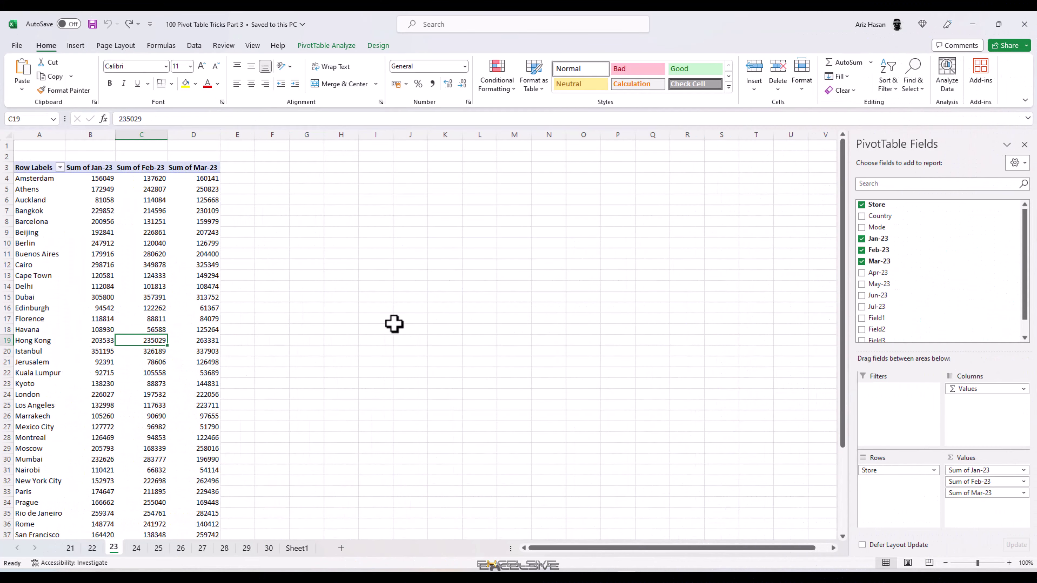
Step: Refresh the PivotTable on sheet 23 from cell B10, and again from cell C13
right_click(102, 246)
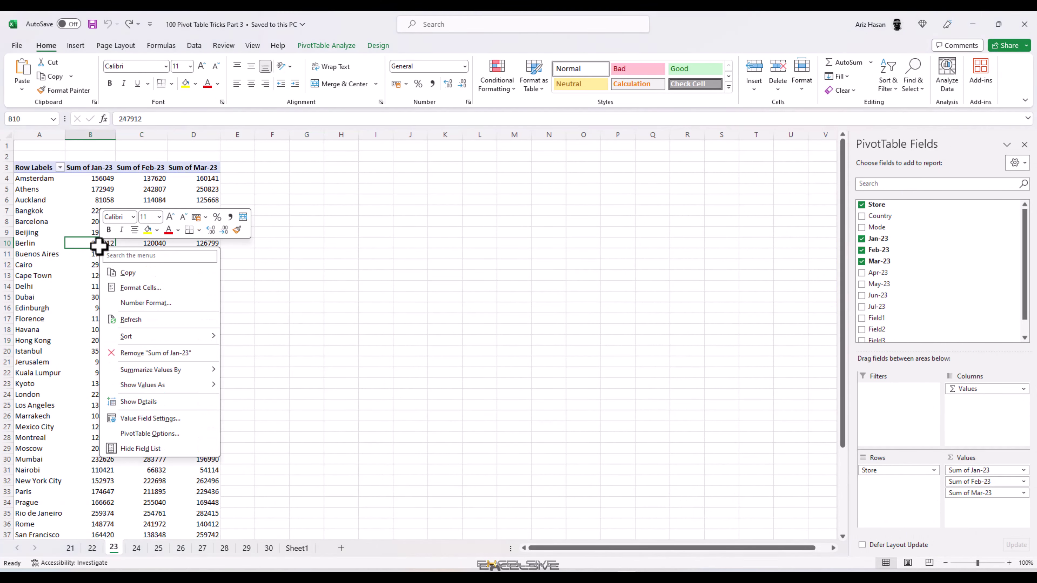
click(171, 323)
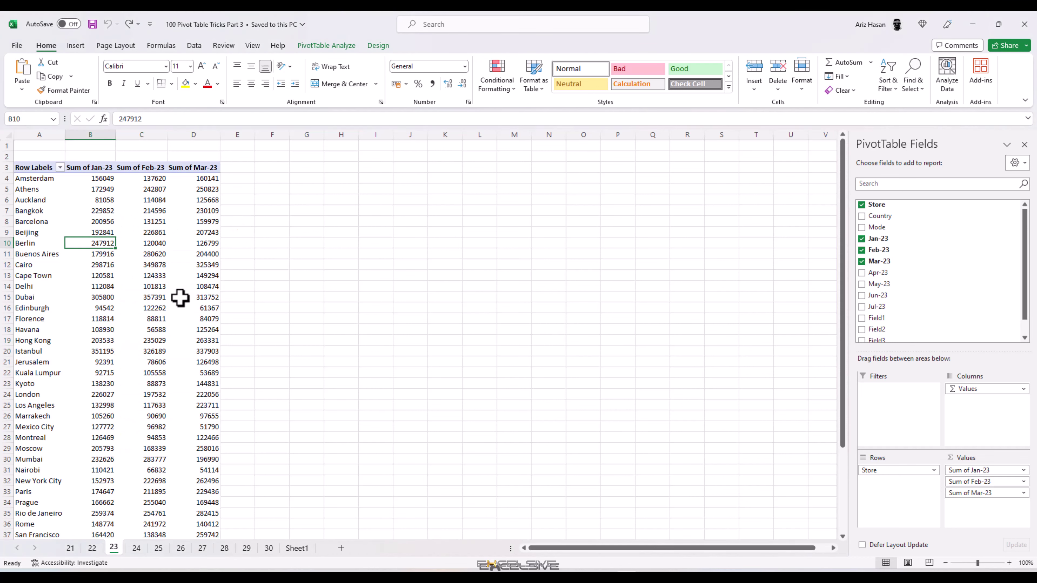
click(160, 278)
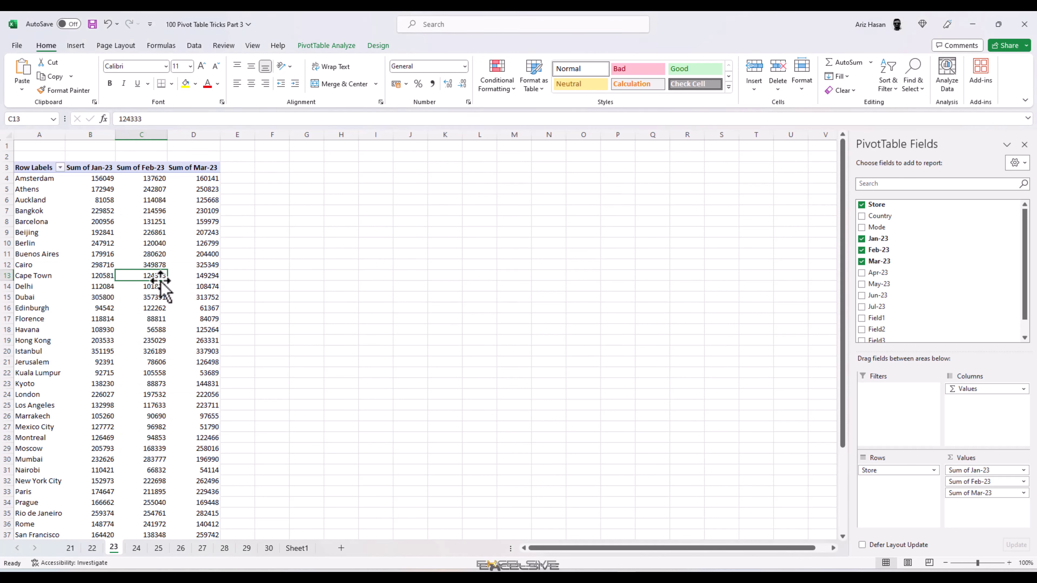
key(alt+F5)
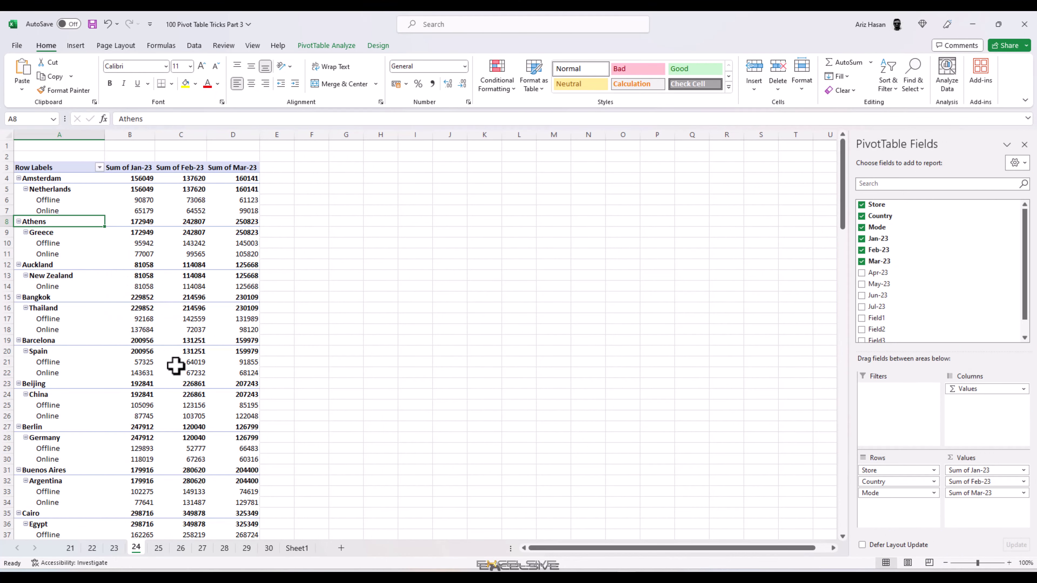
Step: Collapse the New Zealand and Greece groups in the PivotTable on sheet 24
scroll(176, 365, down, 13)
scroll(169, 348, up, 13)
click(26, 275)
click(26, 232)
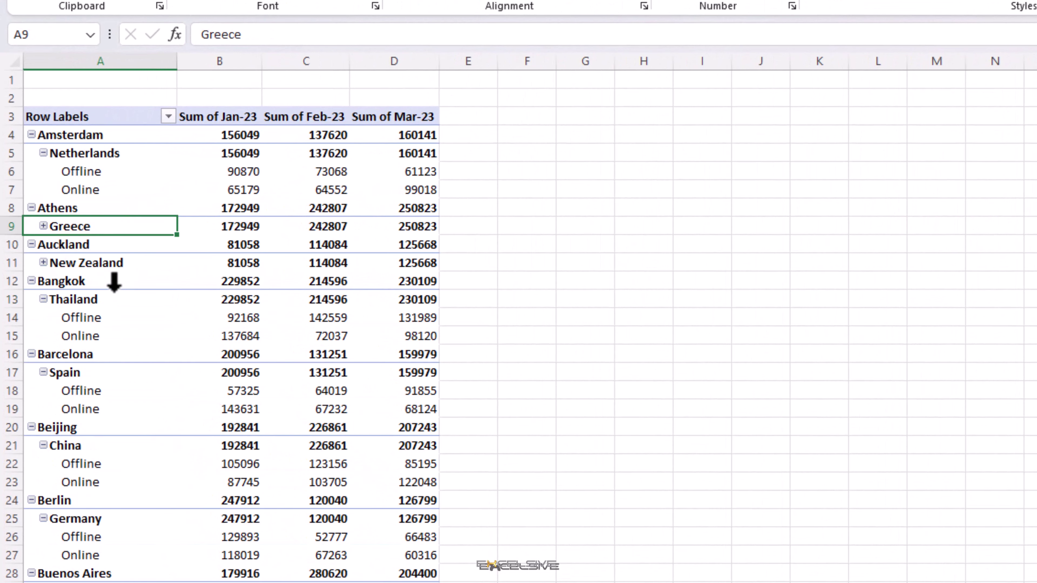
Step: Collapse the entire Store field of the PivotTable, starting from the Bangkok row
right_click(71, 281)
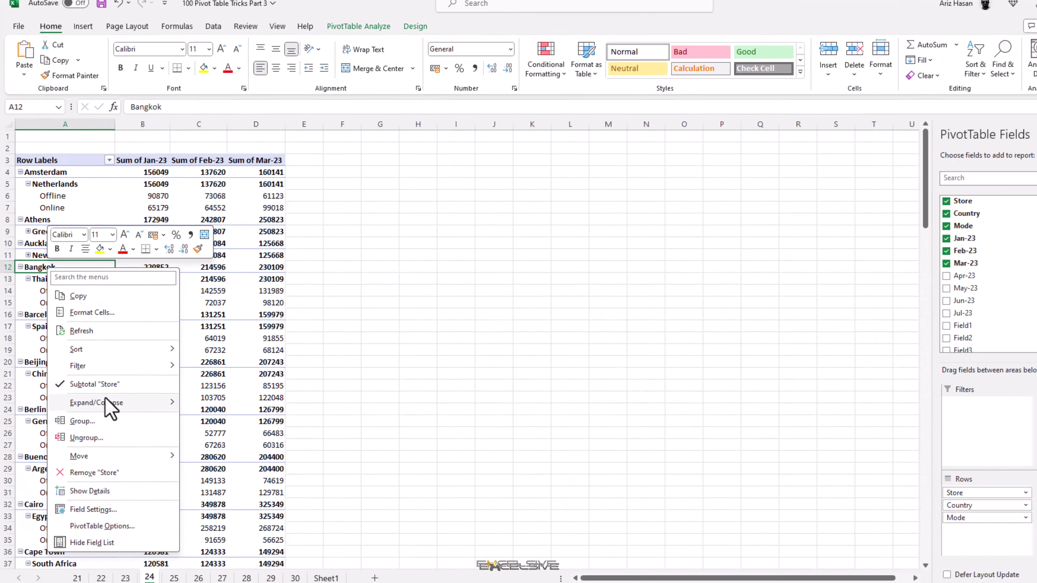
mouse_move(161, 490)
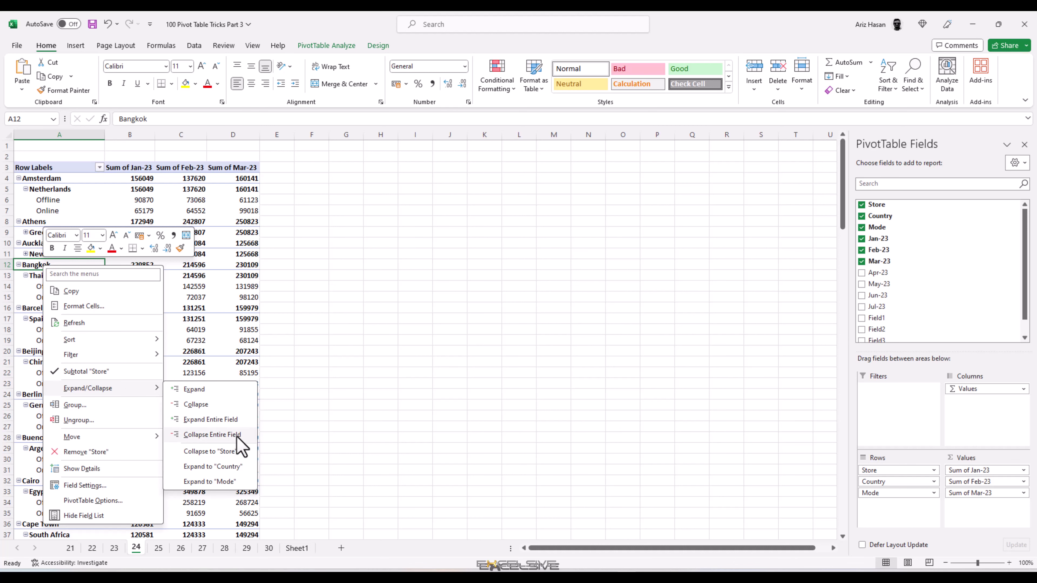
click(212, 434)
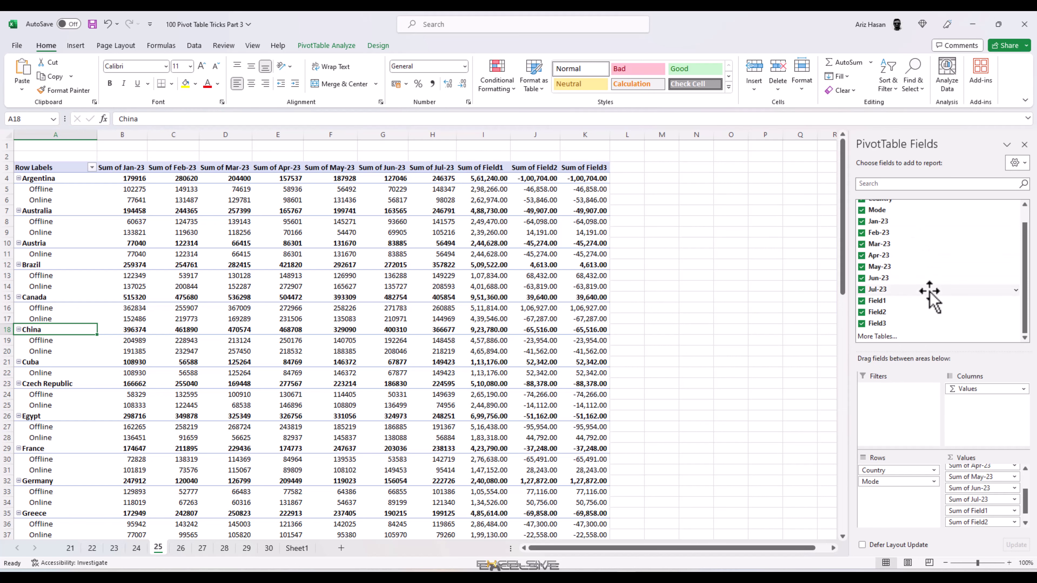
Step: Hide the PivotTable field list on sheet 25 and show it again
click(1024, 144)
click(326, 46)
click(787, 76)
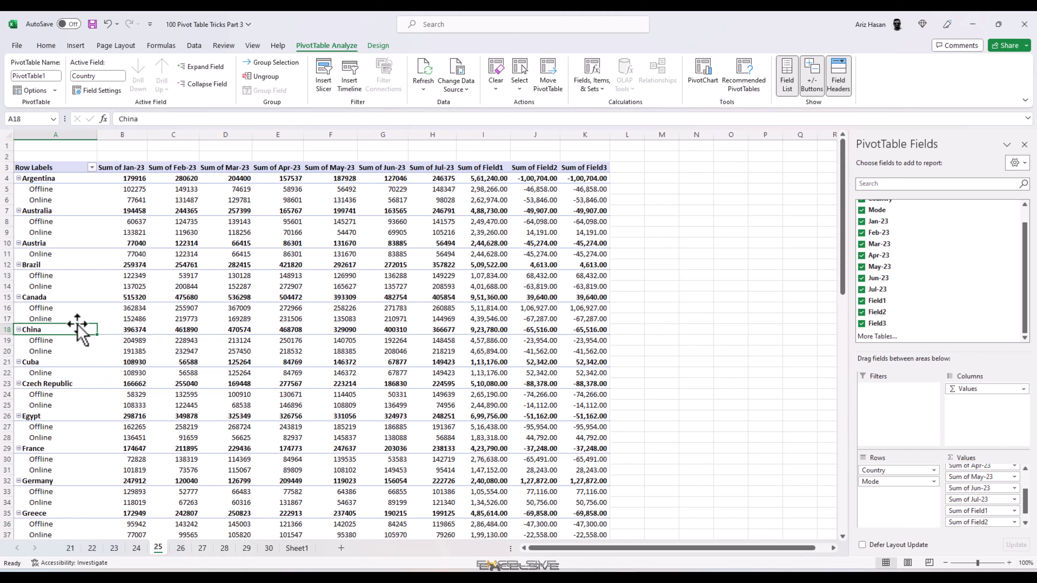
right_click(61, 330)
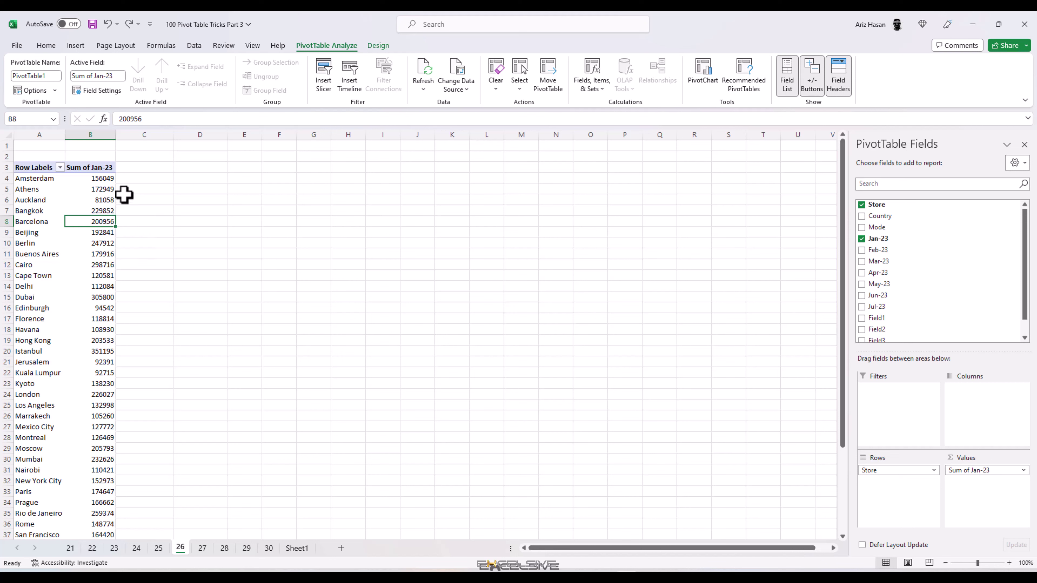
Step: Add Jan-23 to the values on sheet 26 a second time and show it as Rank Largest to Smallest with base field Store
click(97, 298)
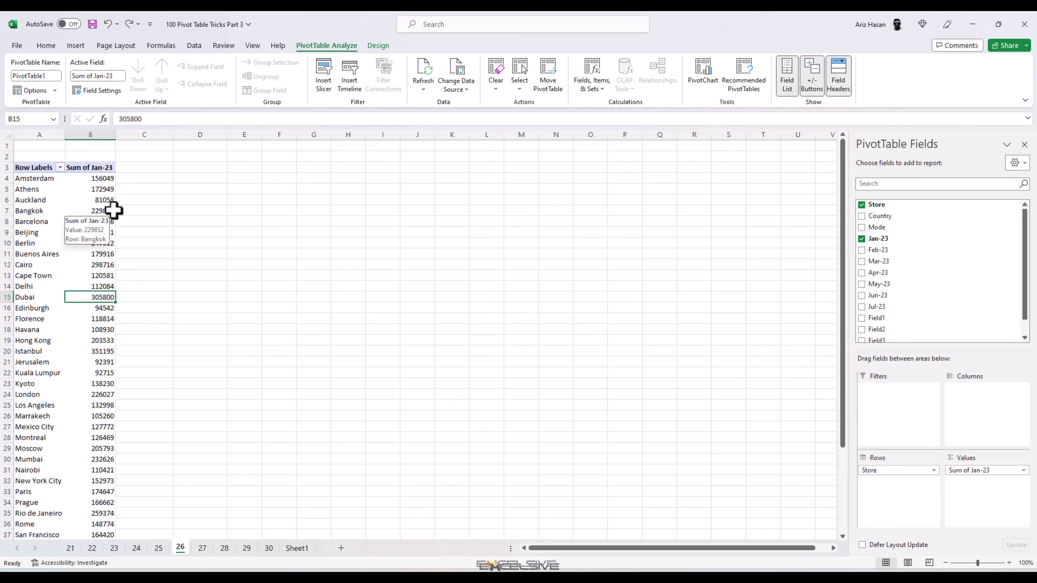
drag(903, 238, 987, 494)
right_click(159, 200)
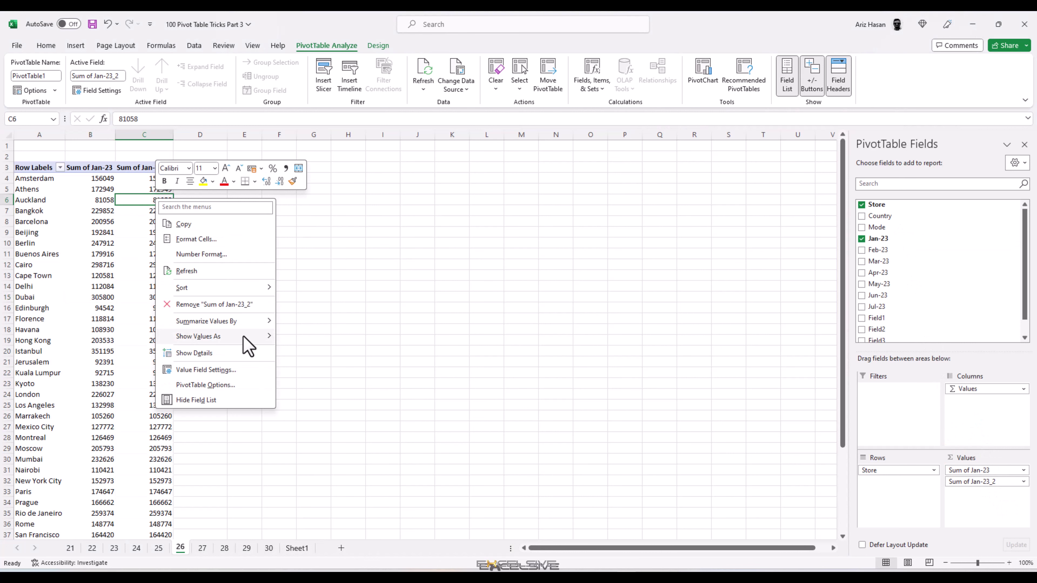
mouse_move(241, 338)
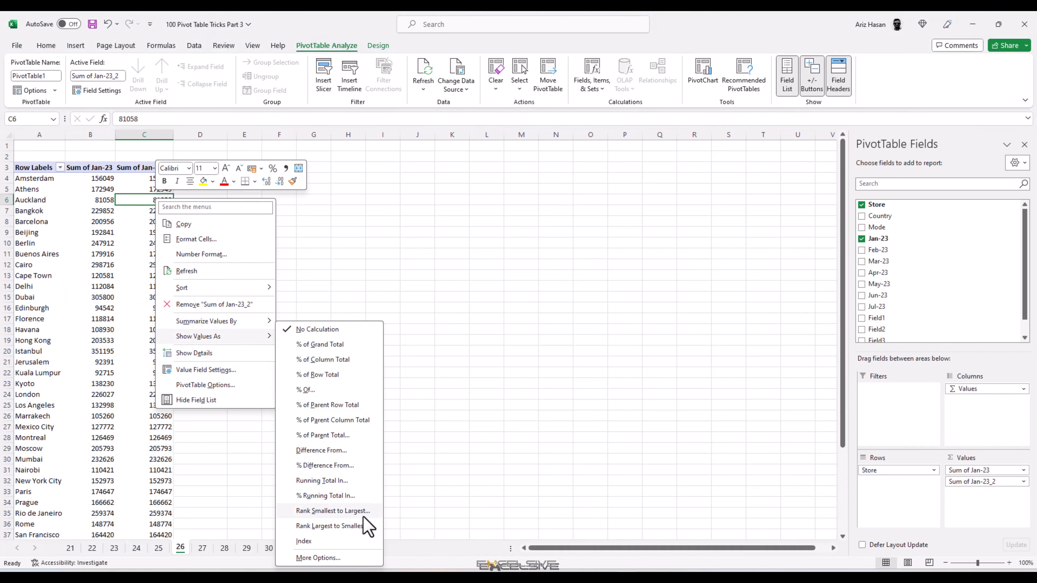
click(359, 526)
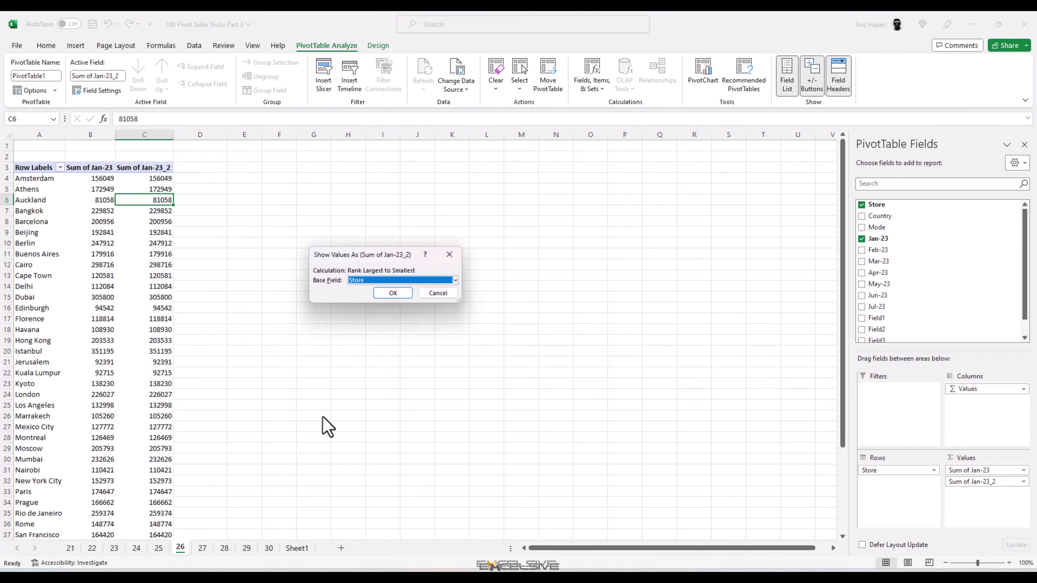
click(393, 294)
click(168, 351)
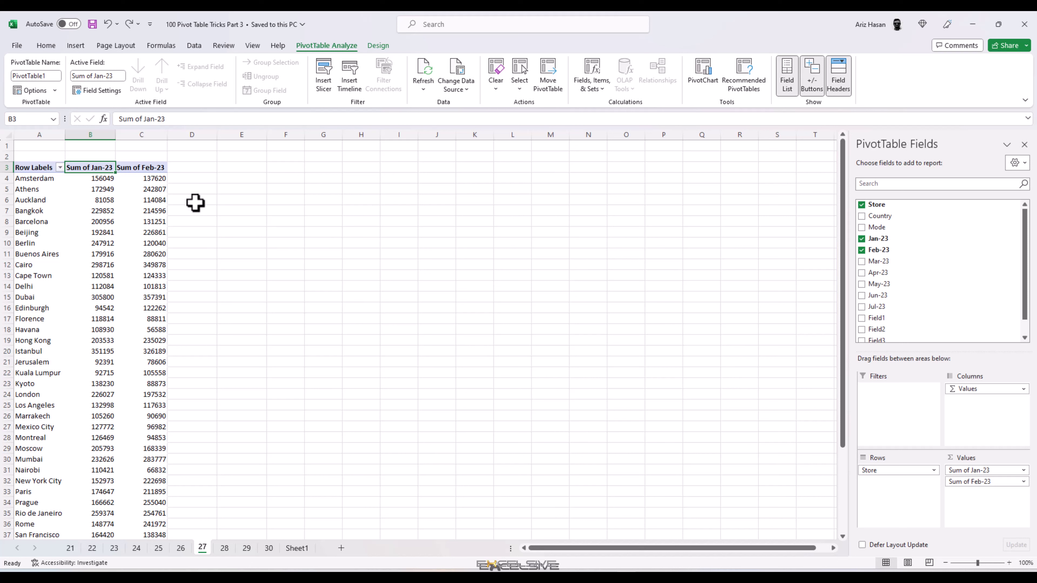
Step: Insert a calculated field with the formula = 'Jan-23' - 'Feb-23' into the PivotTable on sheet 27
drag(157, 189, 155, 180)
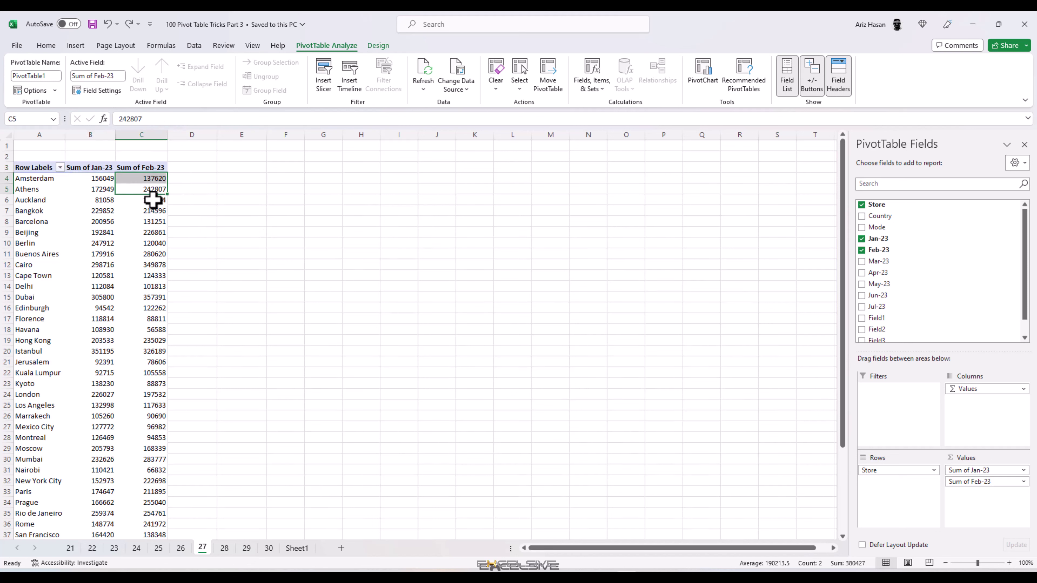
click(154, 196)
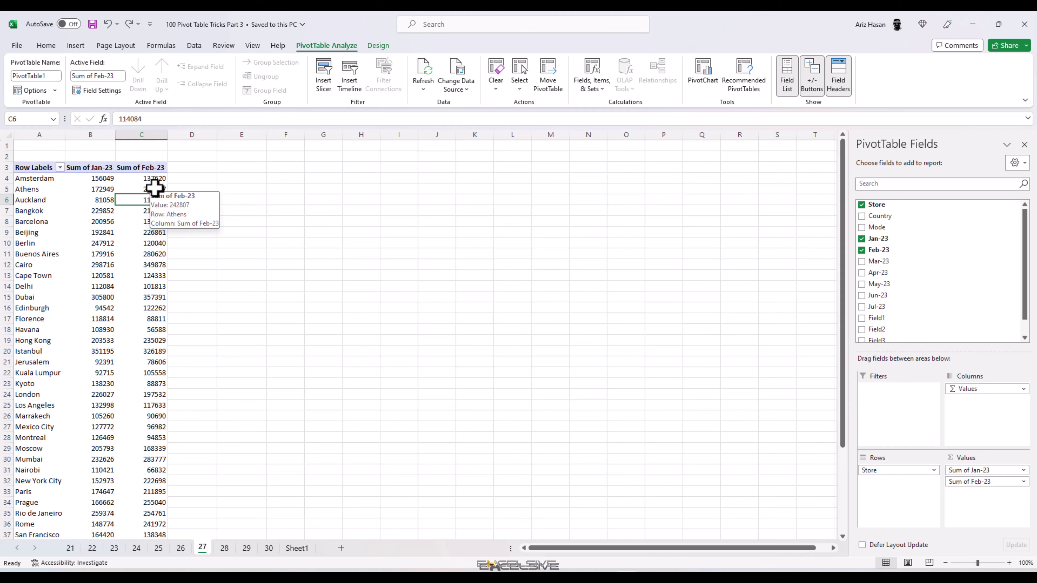
key(ctrl+shift+equal)
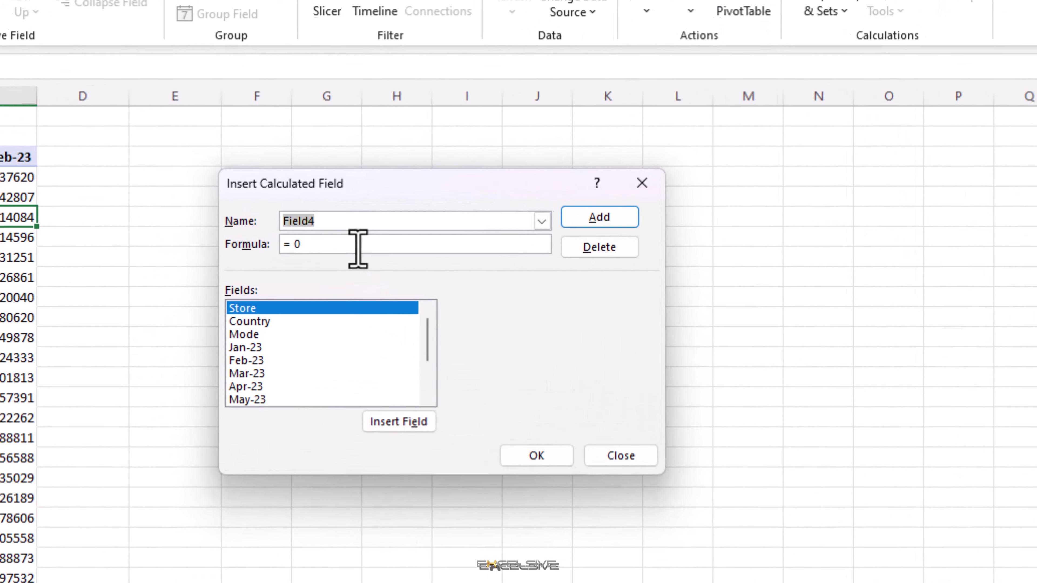
click(361, 224)
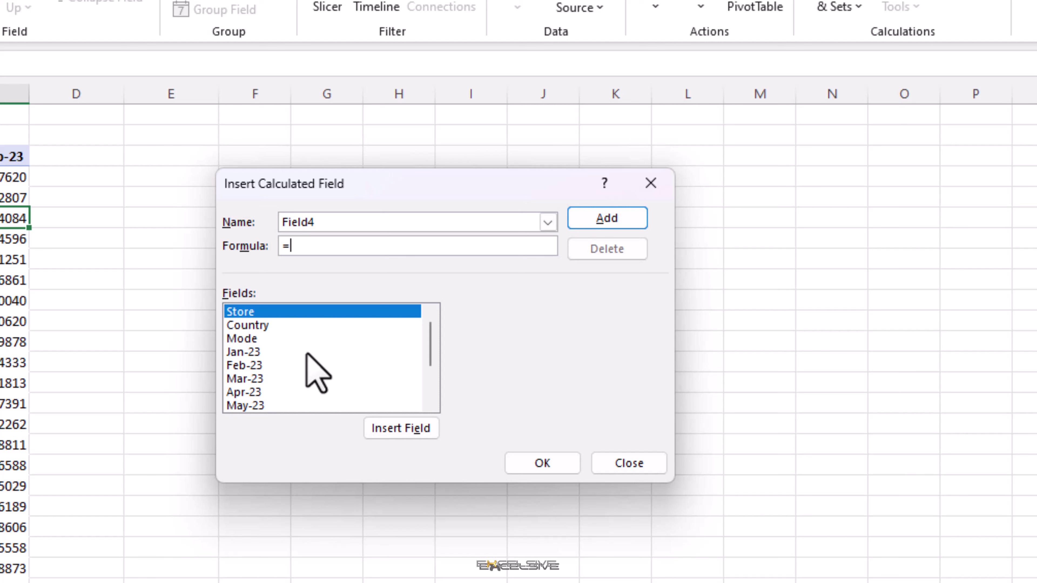
click(267, 352)
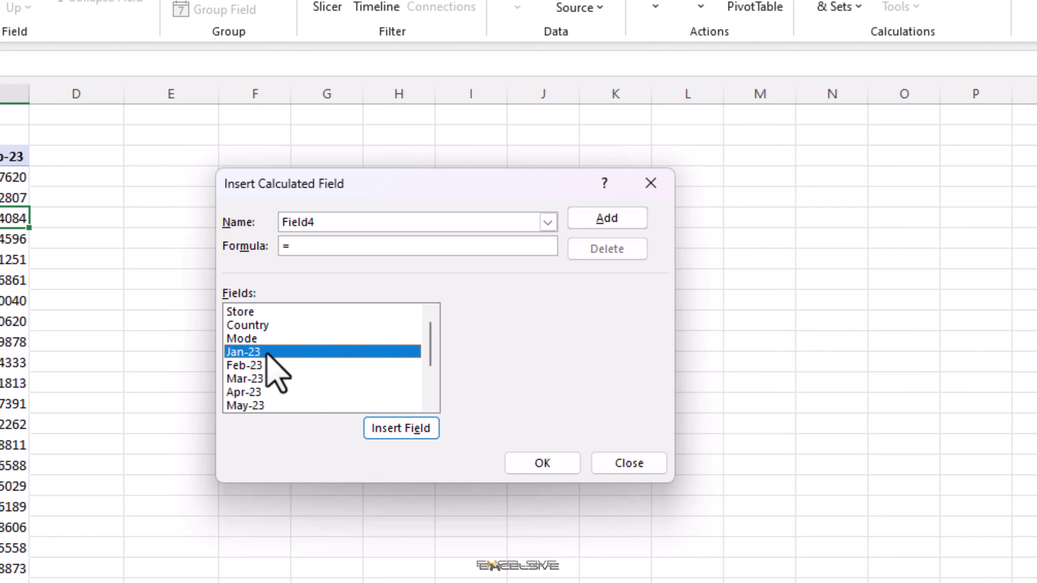
double_click(266, 353)
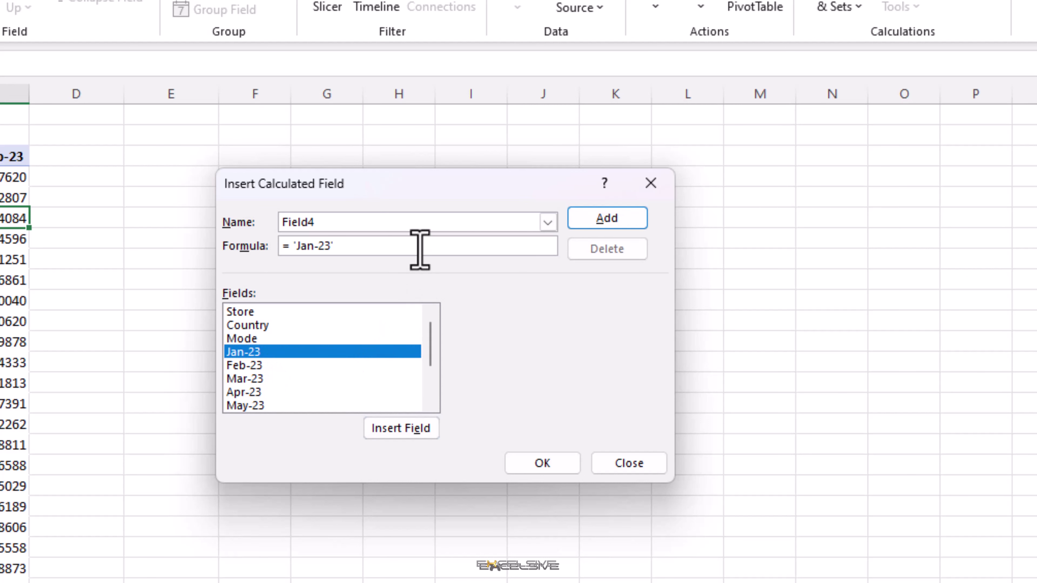
text(-)
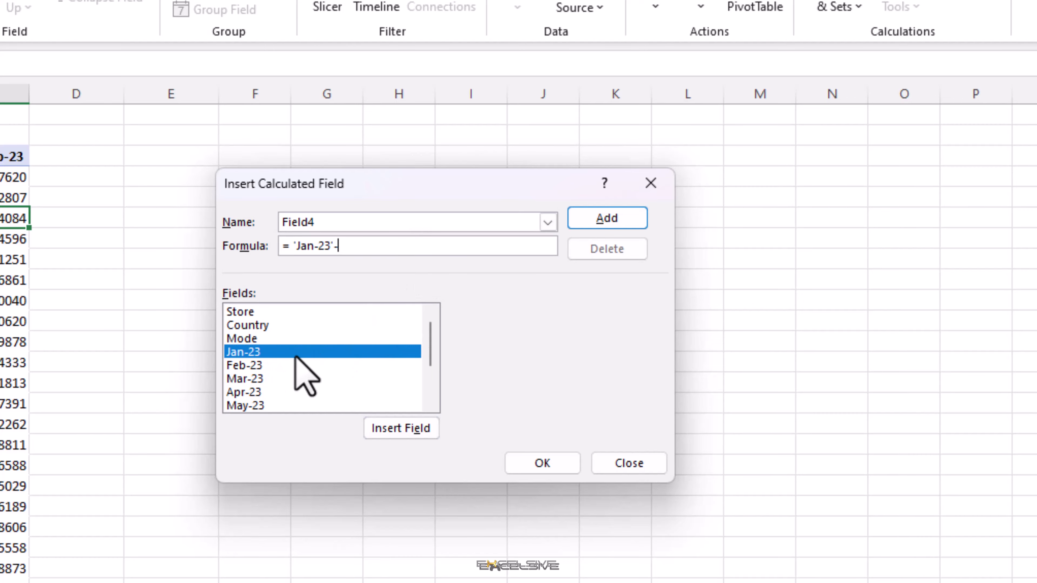
double_click(296, 365)
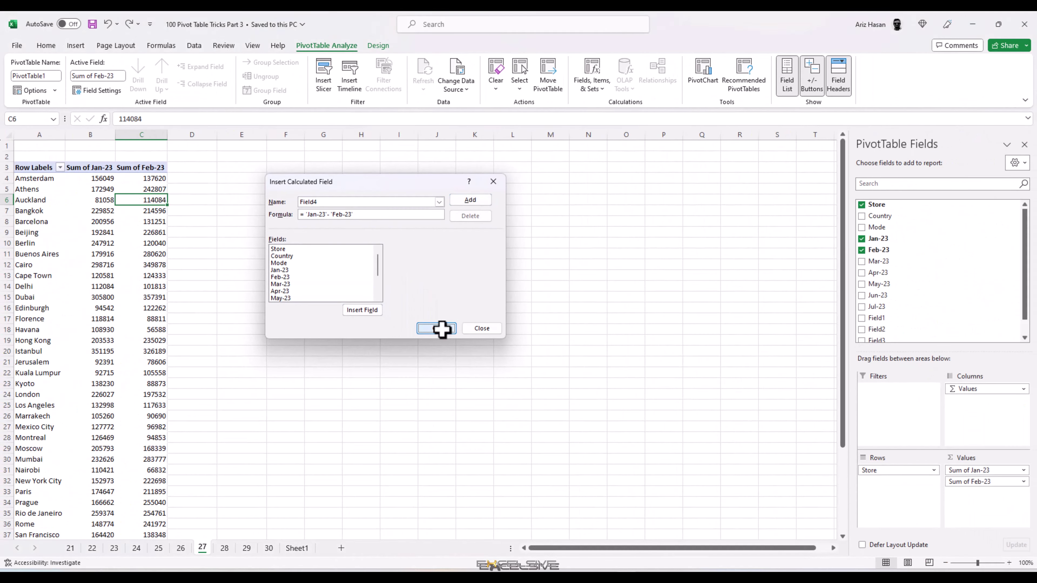
click(441, 332)
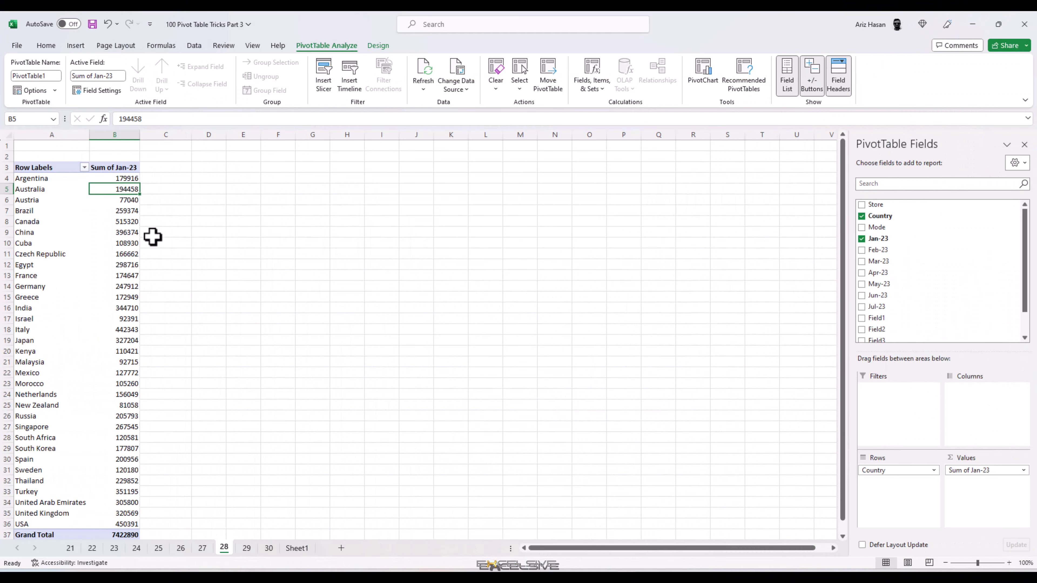
Step: Filter the Country row labels on sheet 28 to Austria, Czech Republic, France, Germany, Greece and Italy
click(42, 189)
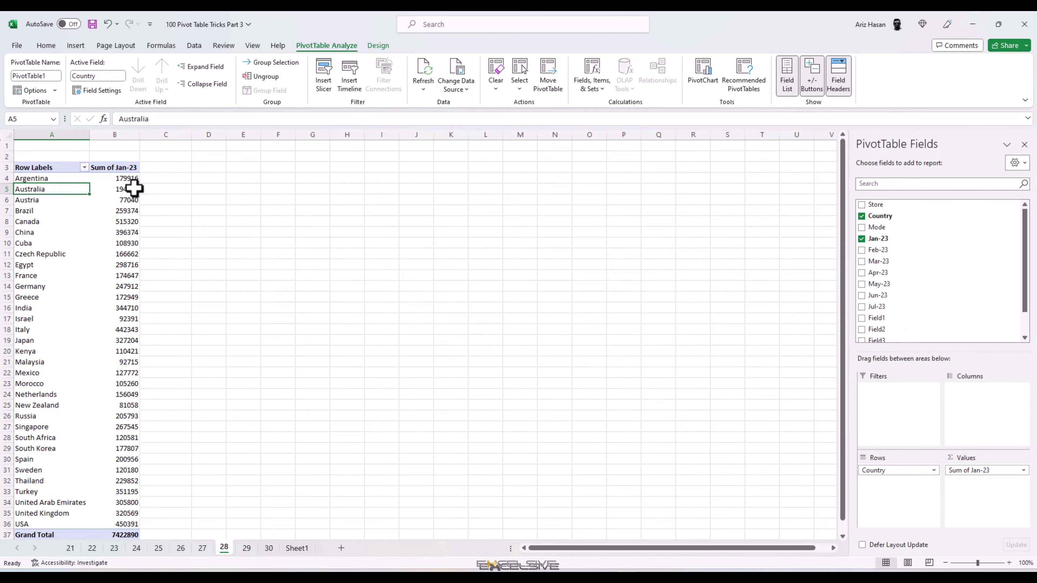
click(71, 181)
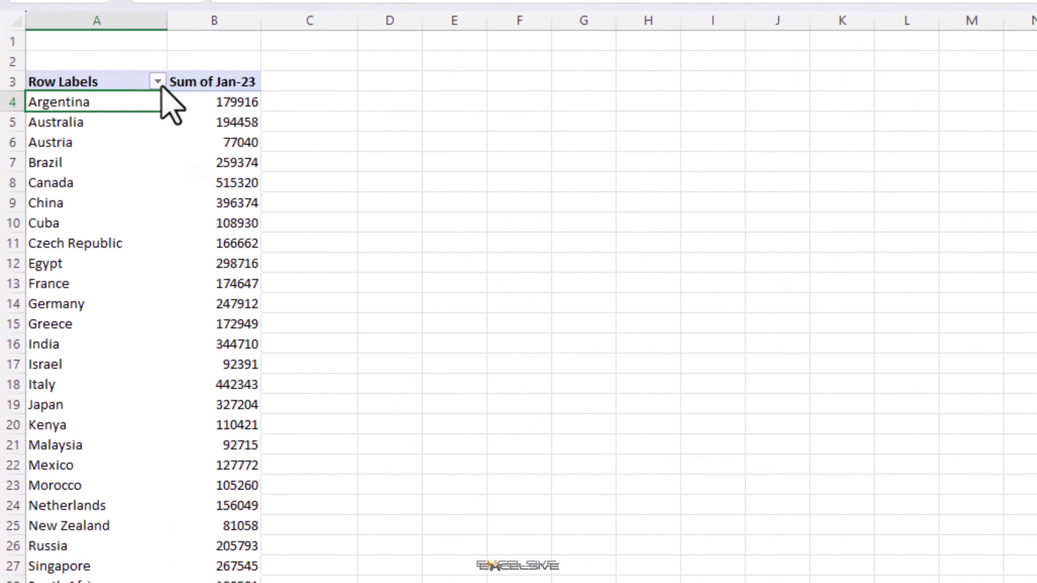
click(84, 167)
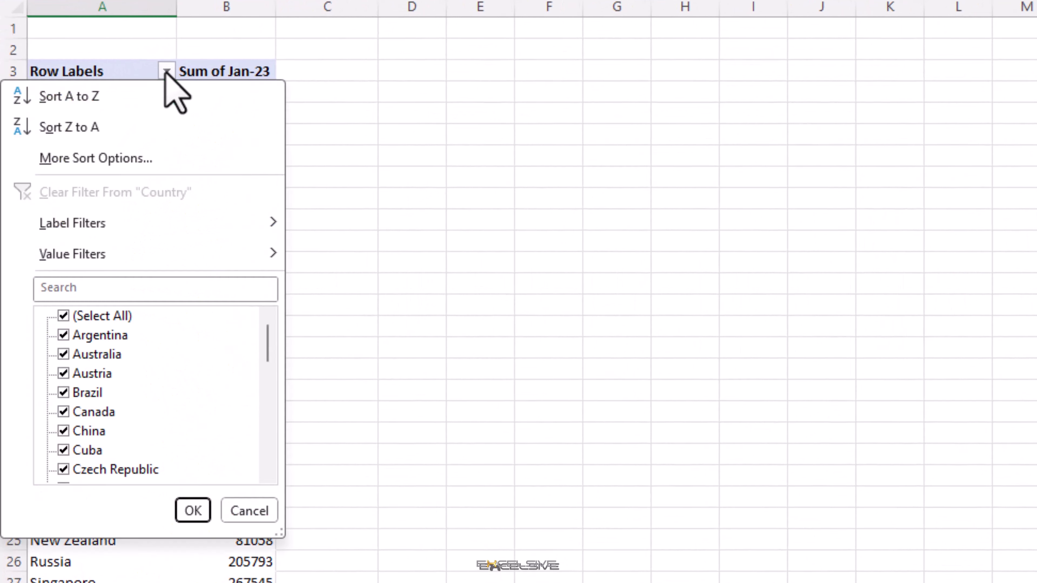
click(70, 317)
click(62, 375)
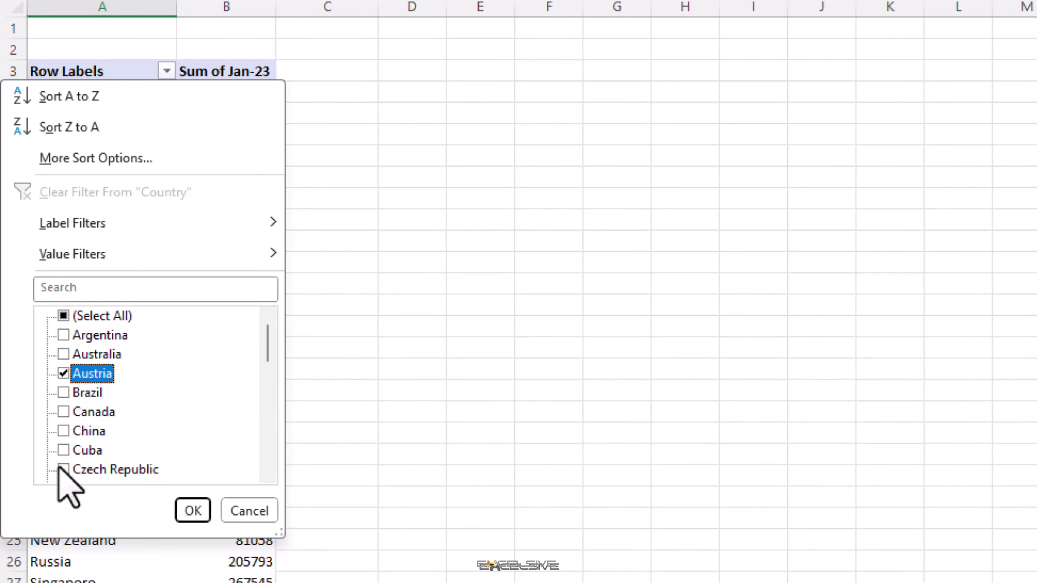
click(63, 469)
scroll(137, 428, down, 2)
click(63, 392)
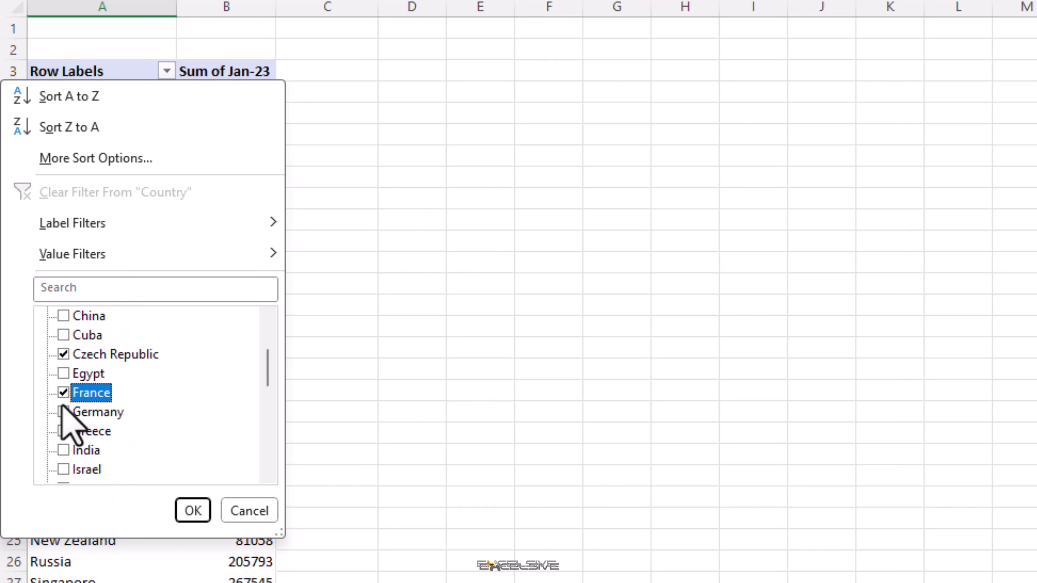
click(64, 412)
click(64, 431)
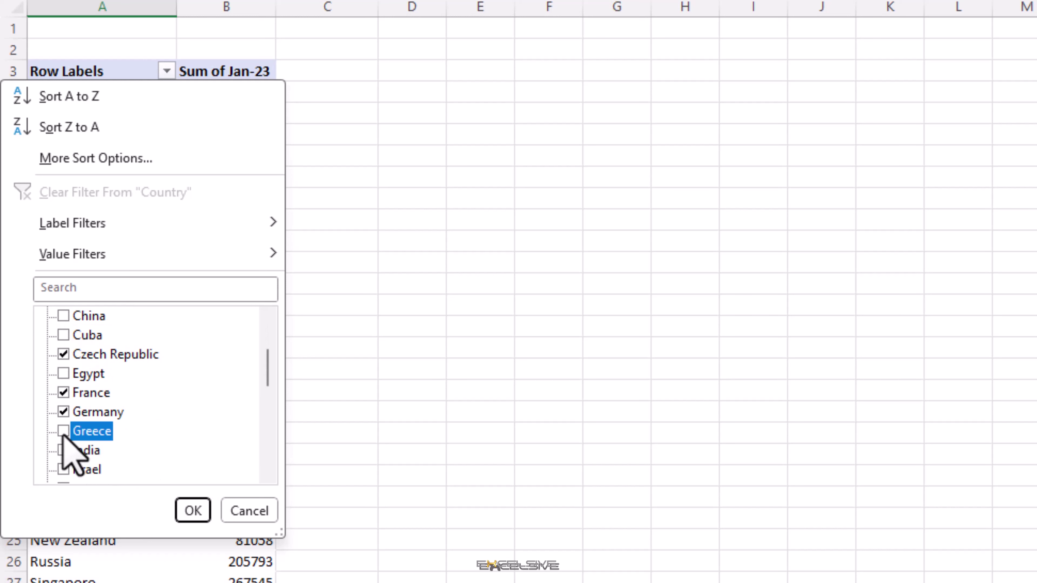
scroll(124, 427, down, 1)
click(76, 431)
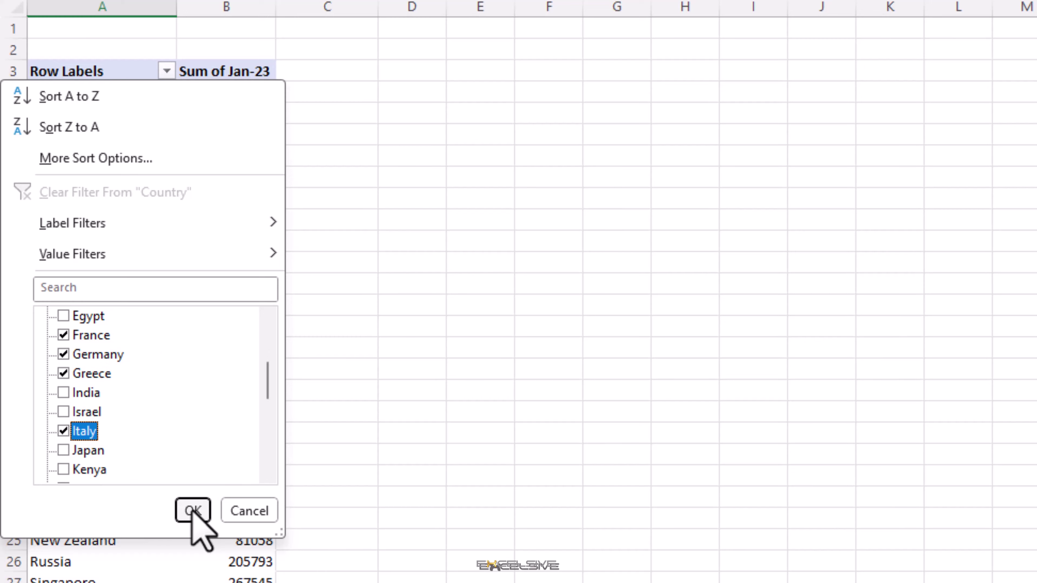
click(193, 511)
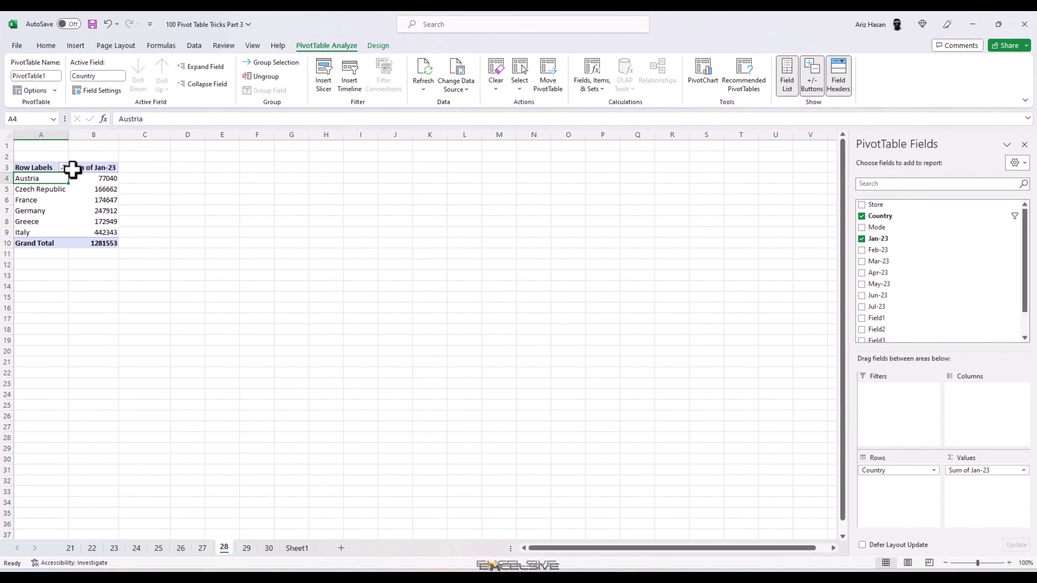
Step: Show all countries again in the sheet 28 PivotTable by reselecting every item in the row label filter
click(80, 141)
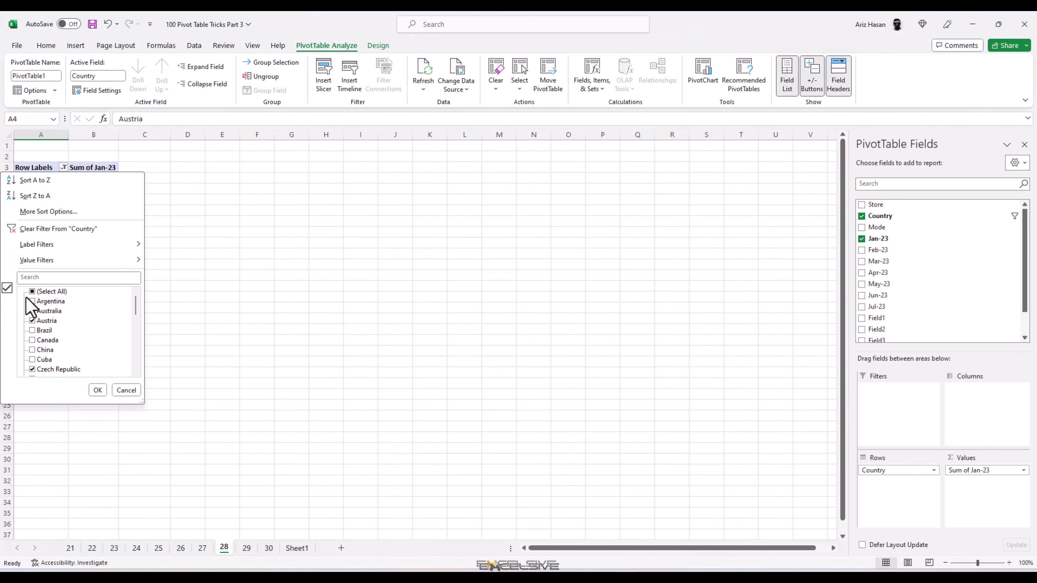
click(32, 291)
click(98, 390)
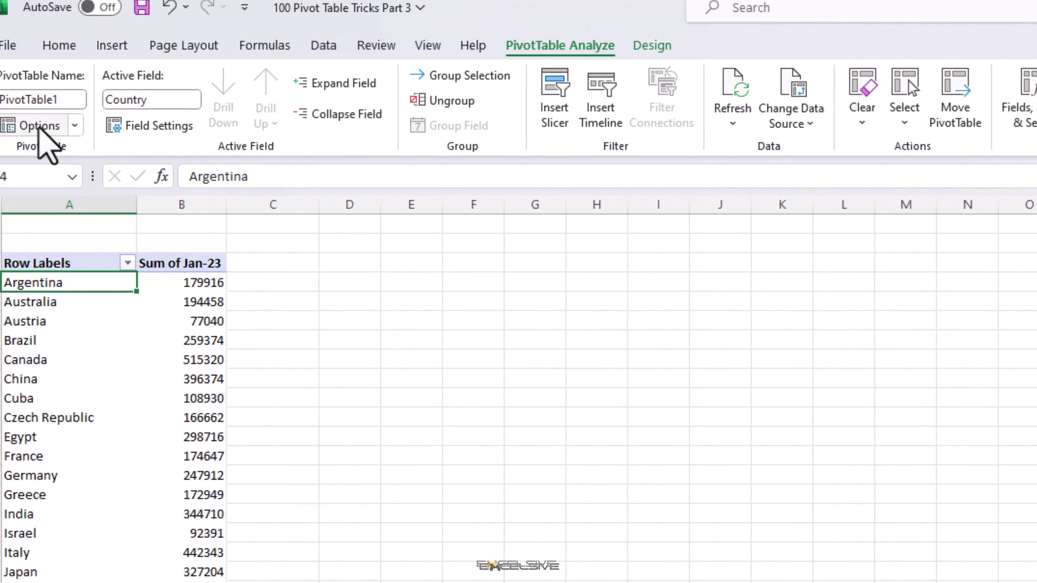
Step: Allow multiple filters per field in the PivotTable's totals and filters options on sheet 28
click(40, 127)
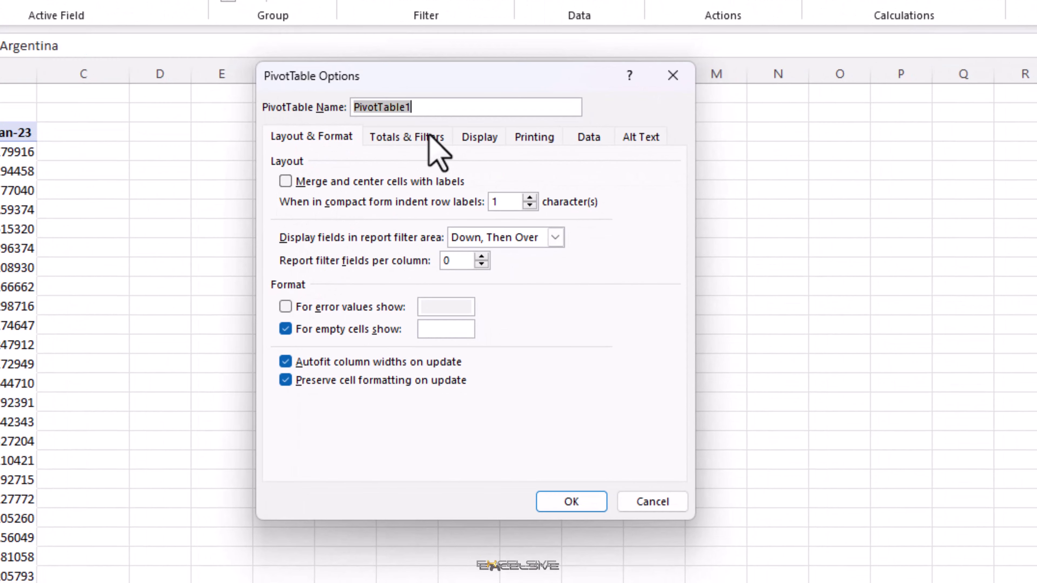
click(429, 138)
click(393, 261)
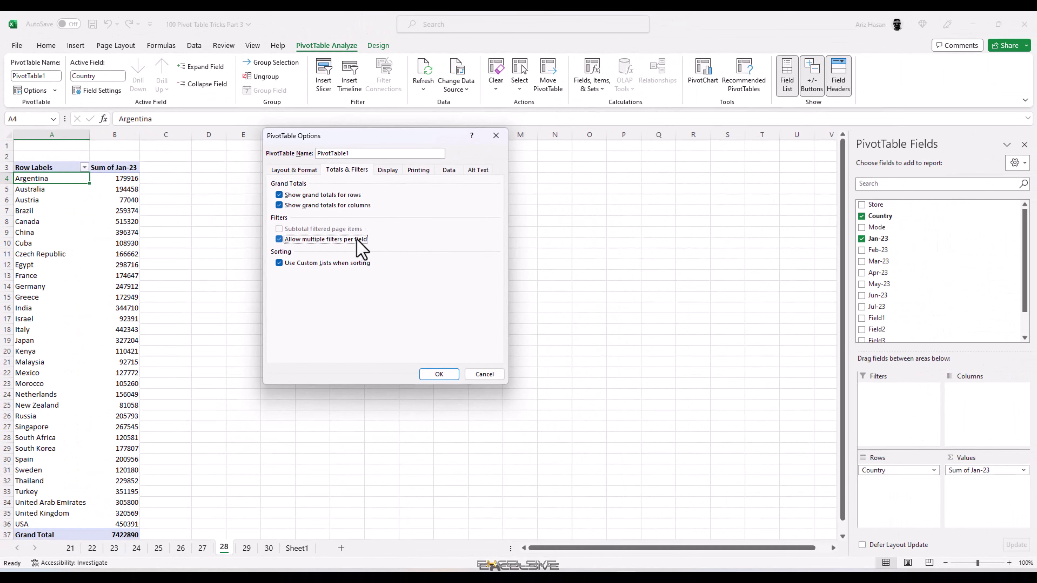
click(439, 375)
Step: Filter the Country row labels to show only Austria, Czech Republic, France, Germany and Italy
click(84, 167)
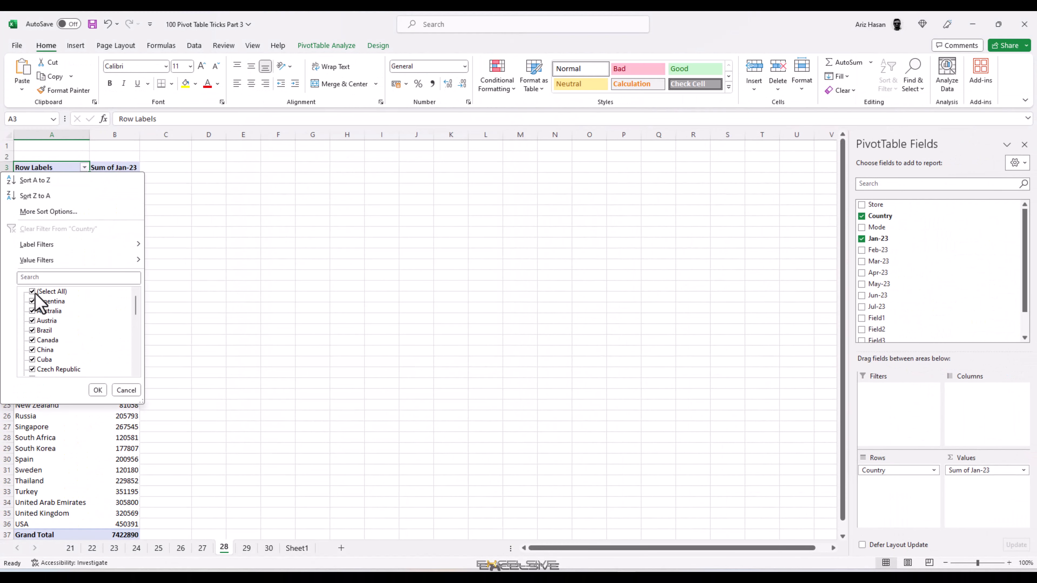
click(47, 292)
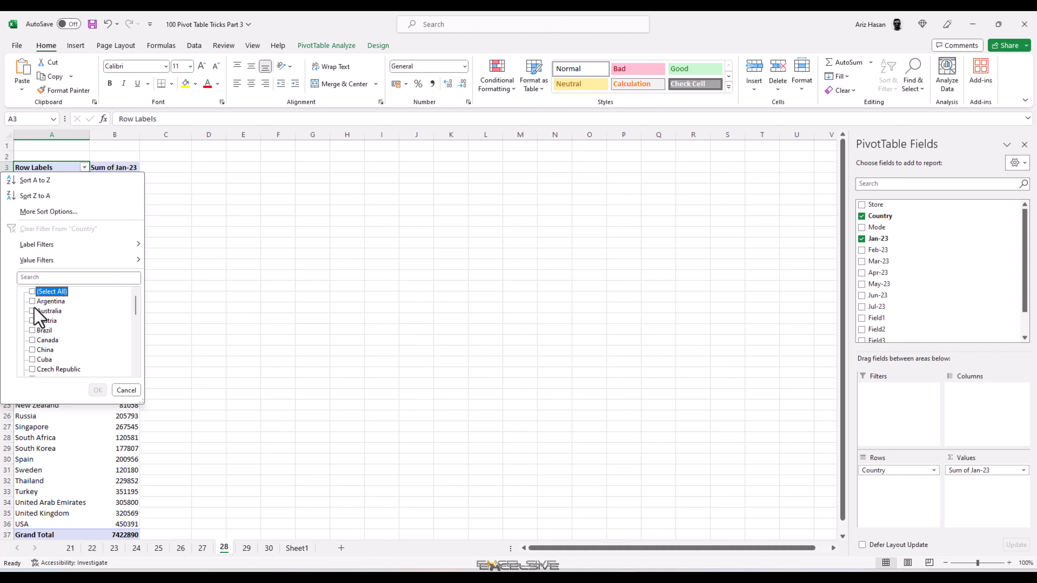
click(32, 320)
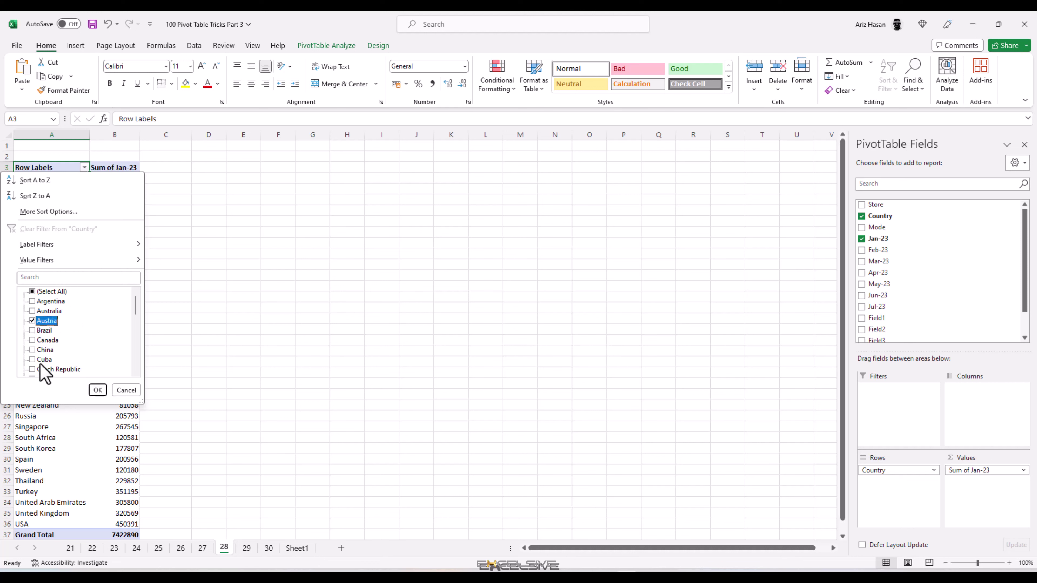
click(31, 369)
scroll(79, 347, down, 2)
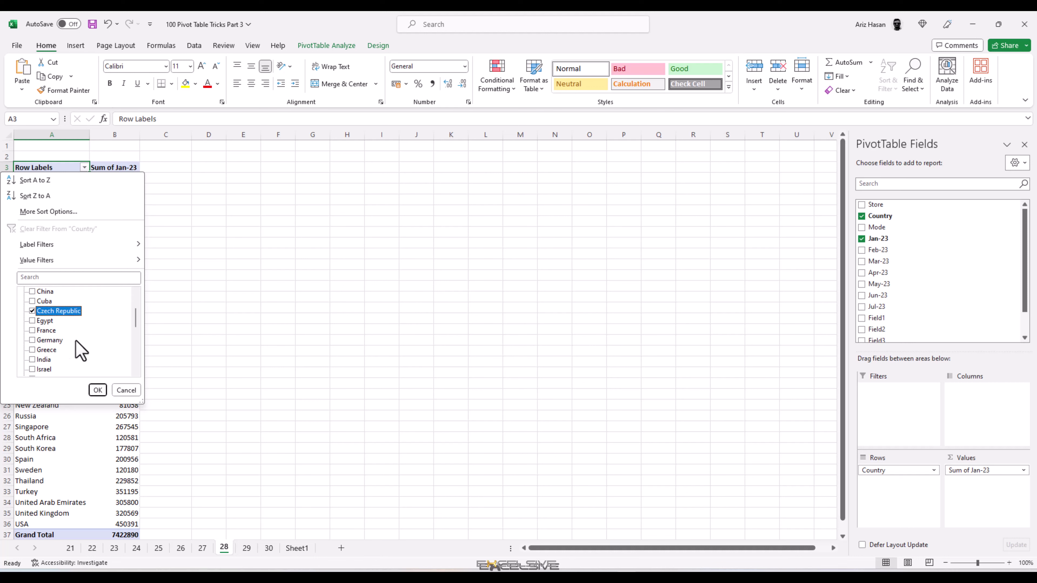
click(32, 330)
click(32, 340)
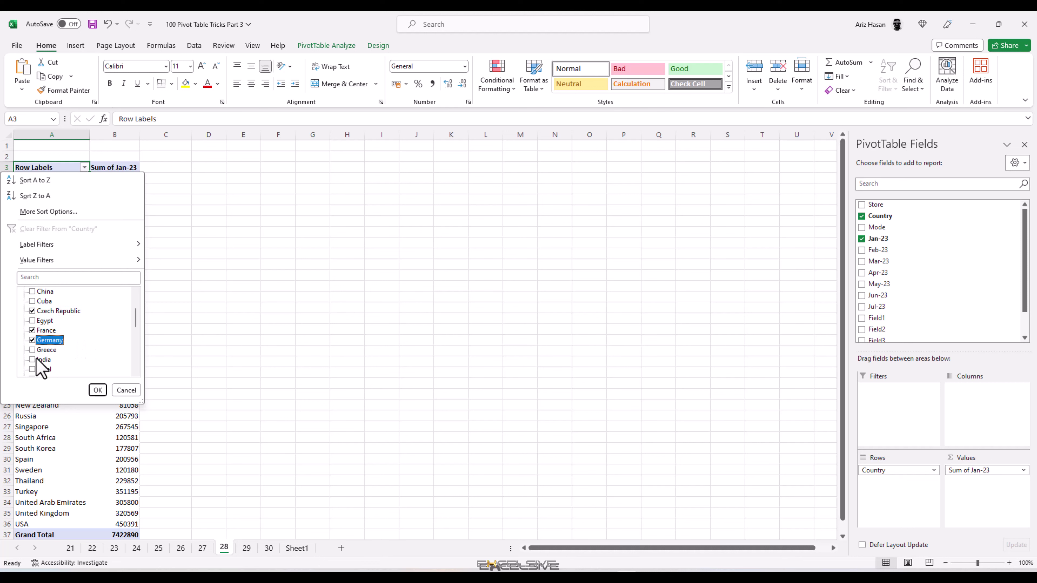
click(32, 359)
scroll(45, 370, down, 1)
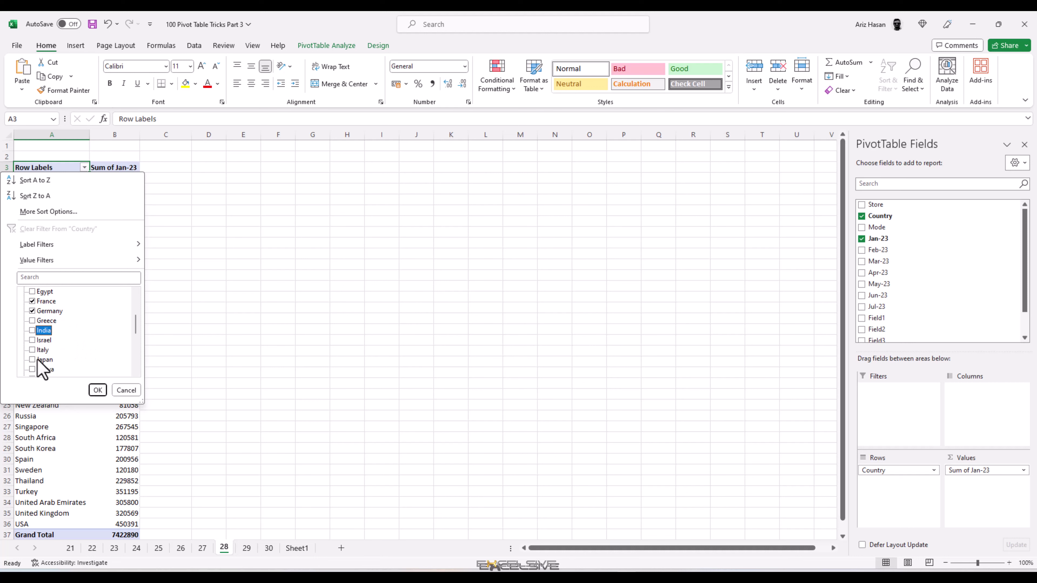
click(98, 390)
Step: Add a value filter on Country for Sum of Jan-23 greater than 125000, on top of the existing item filter
click(63, 167)
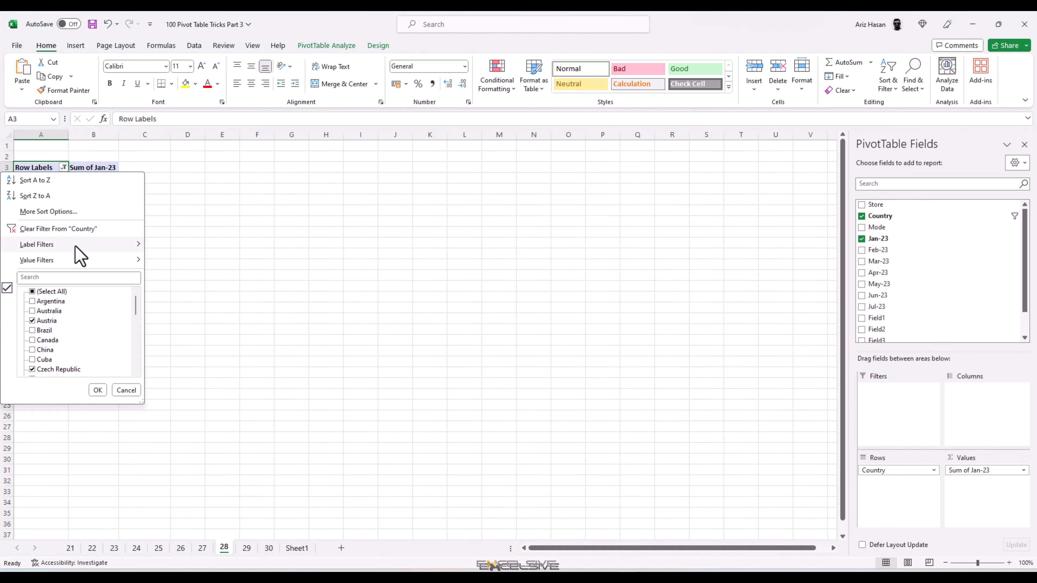
mouse_move(76, 260)
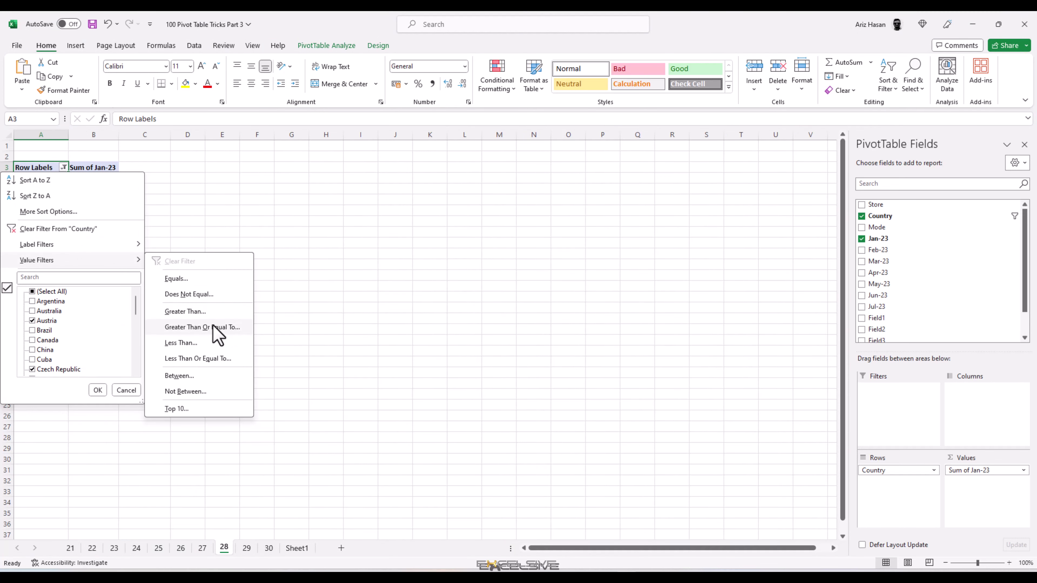
click(209, 312)
text(125000)
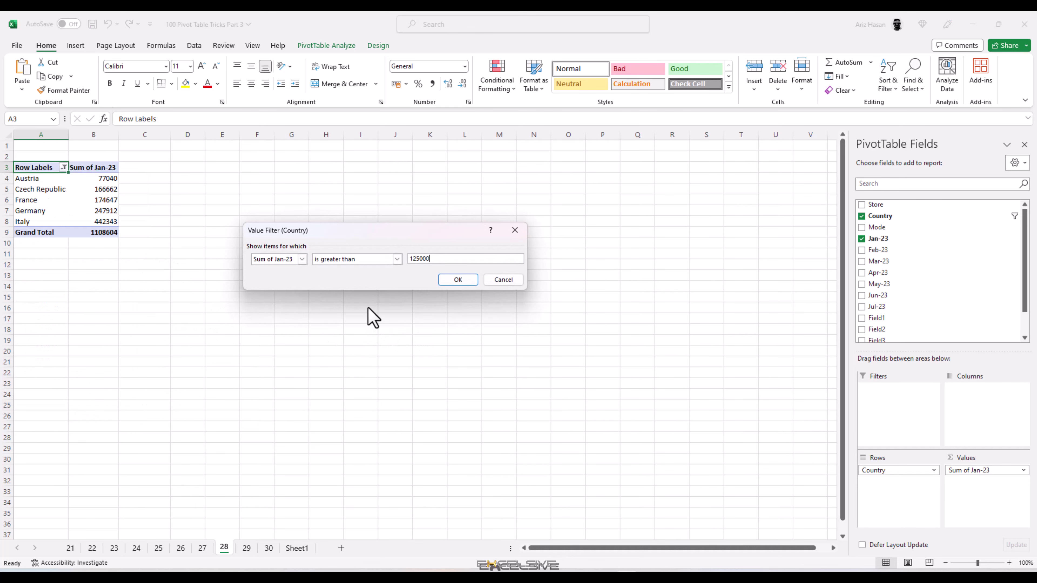
key(Return)
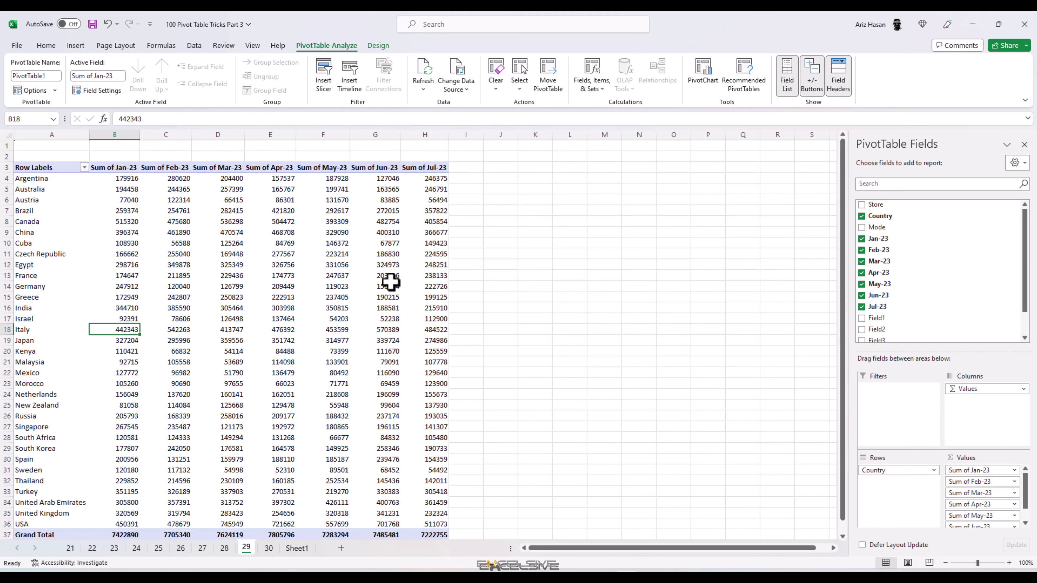
Step: Show the details behind Italy's Sum of Jan-23 value in the PivotTable on sheet 29
mouse_move(391, 282)
mouse_move(277, 265)
mouse_move(130, 332)
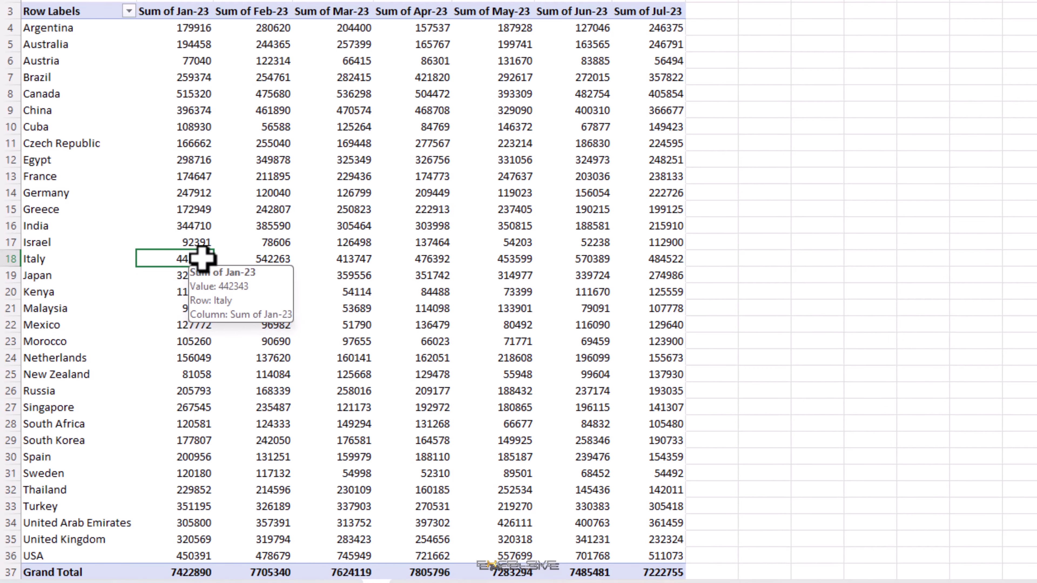
right_click(202, 258)
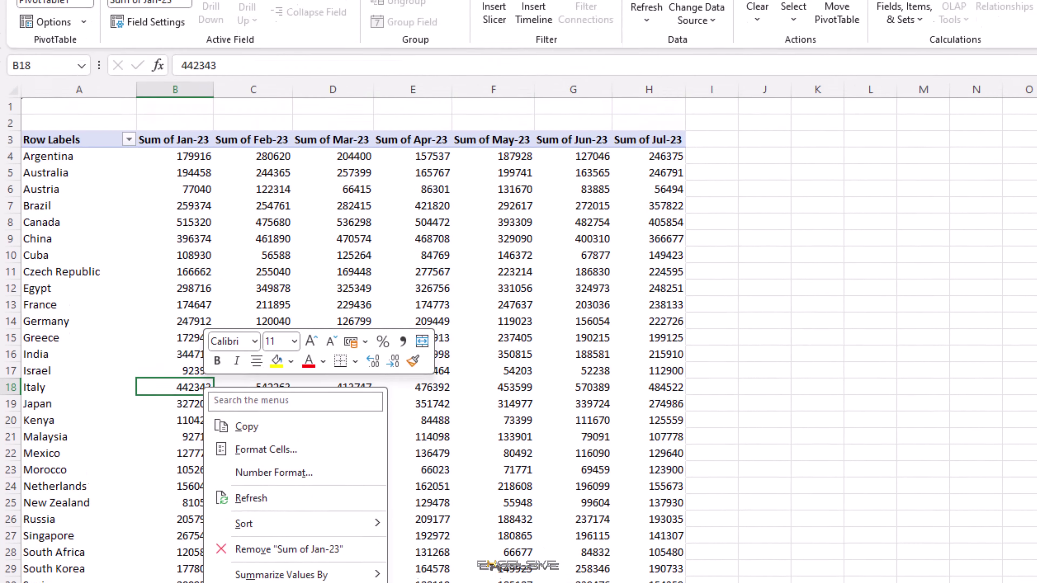
click(310, 494)
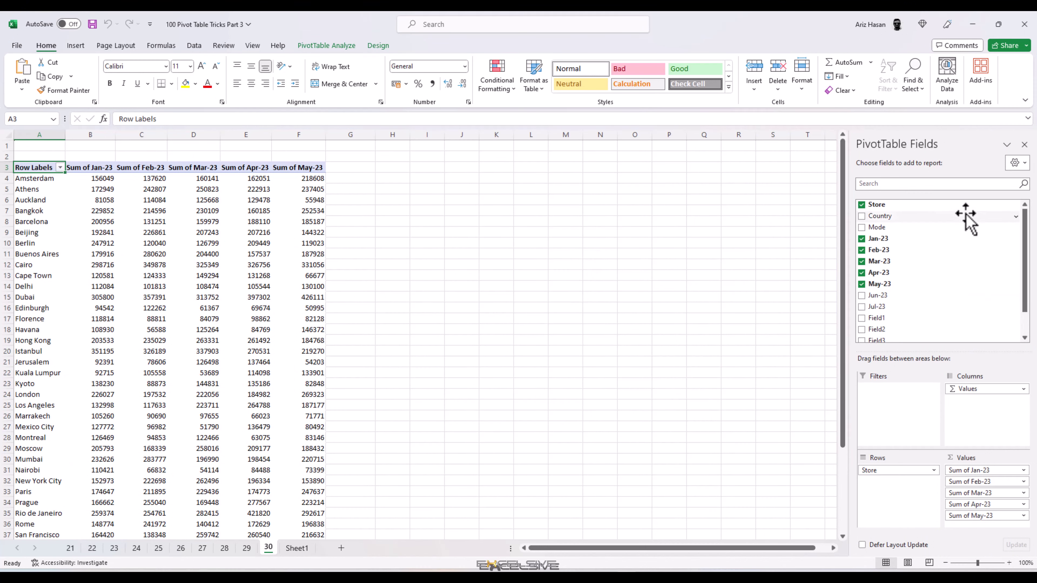
Step: Sort the fields in the PivotTable field list on sheet 30 from A to Z
scroll(958, 269, down, 2)
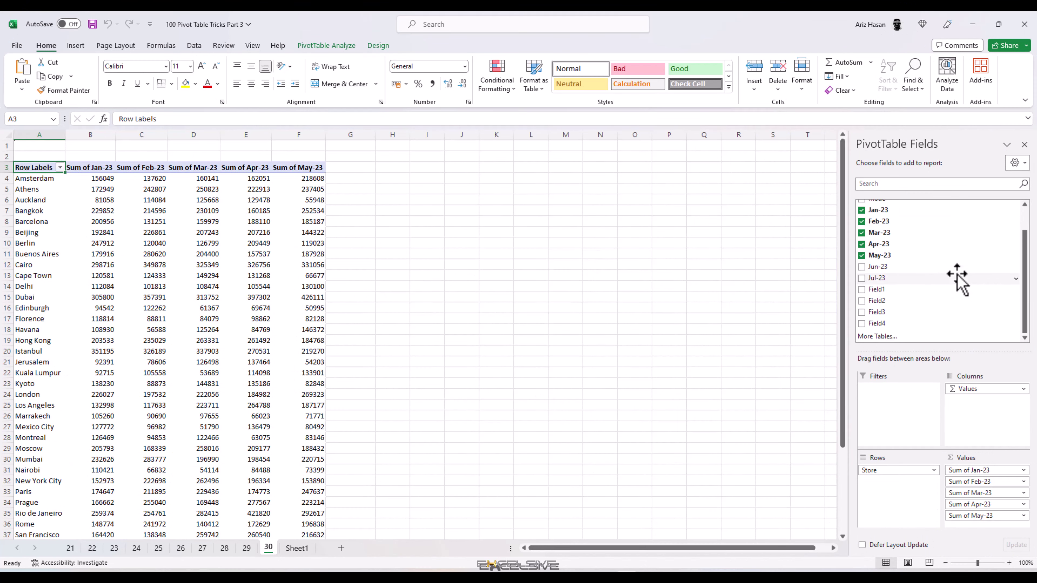
scroll(957, 273, up, 1)
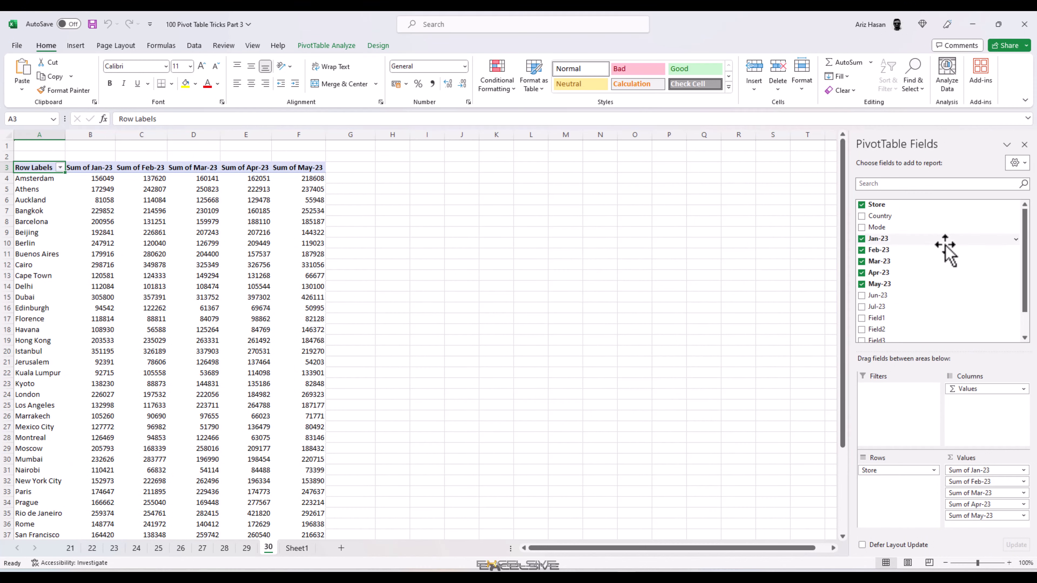
scroll(952, 309, down, 2)
scroll(955, 312, up, 2)
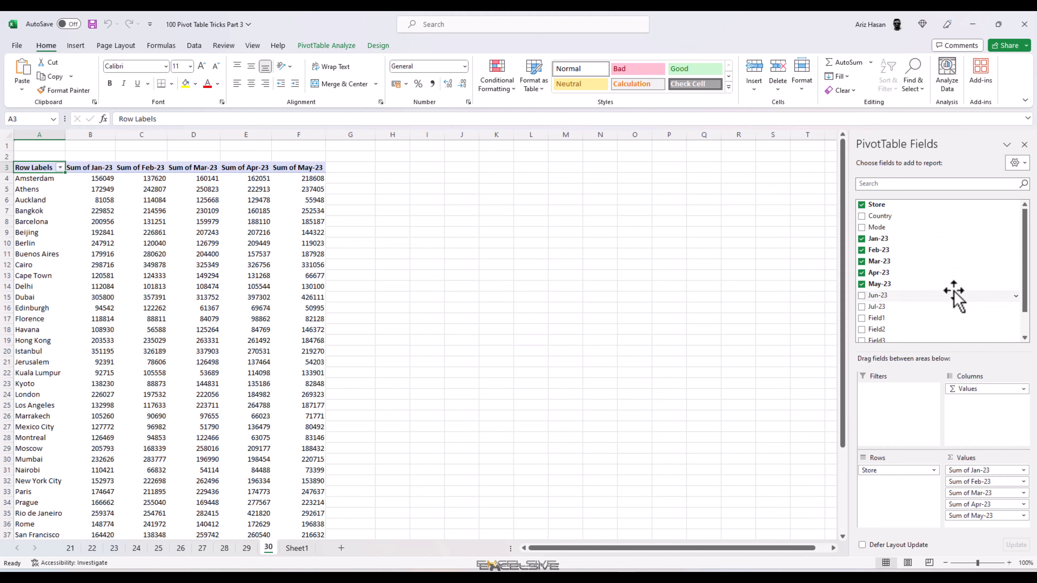
scroll(963, 292, down, 2)
scroll(966, 294, up, 2)
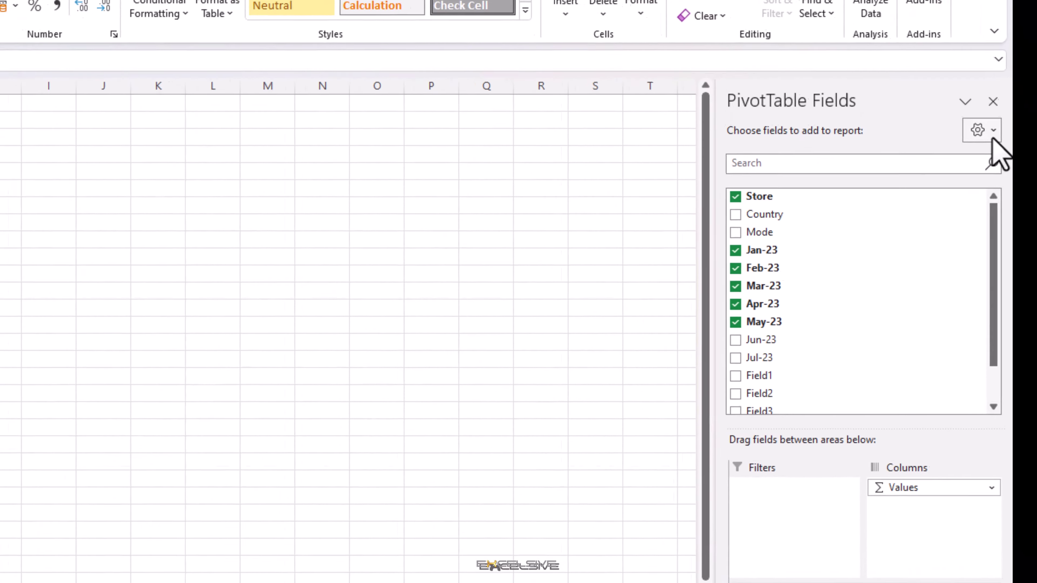
click(993, 138)
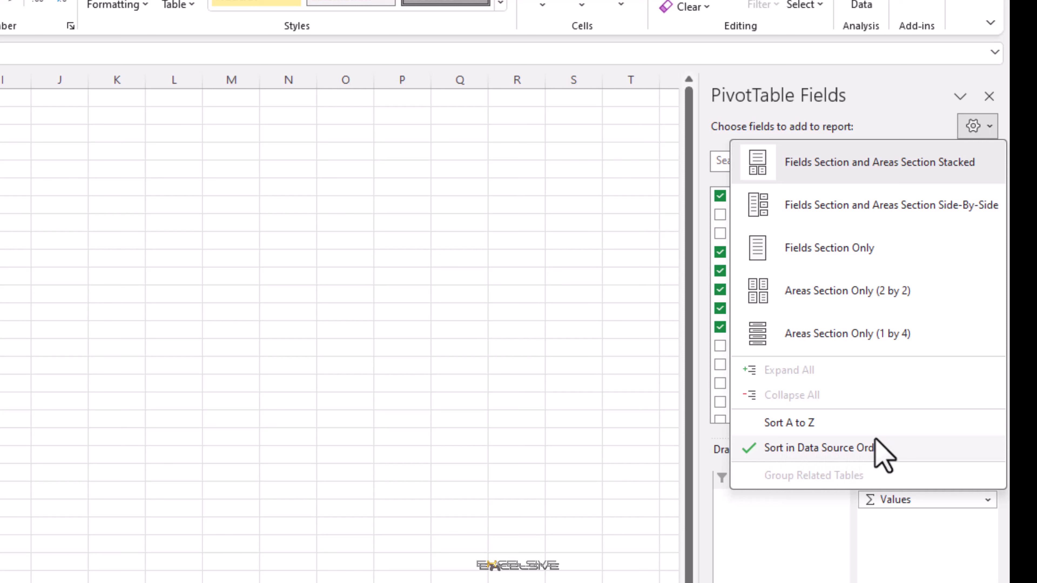
click(936, 424)
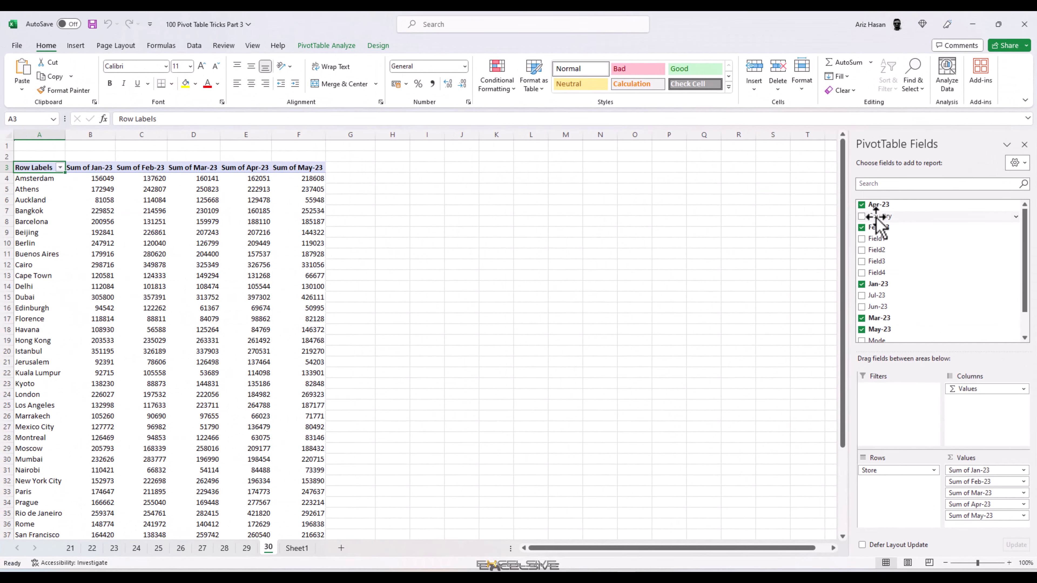
Step: Review the alphabetical field list on sheet 30 and return its sorting to data source order
scroll(883, 308, down, 2)
scroll(885, 309, up, 2)
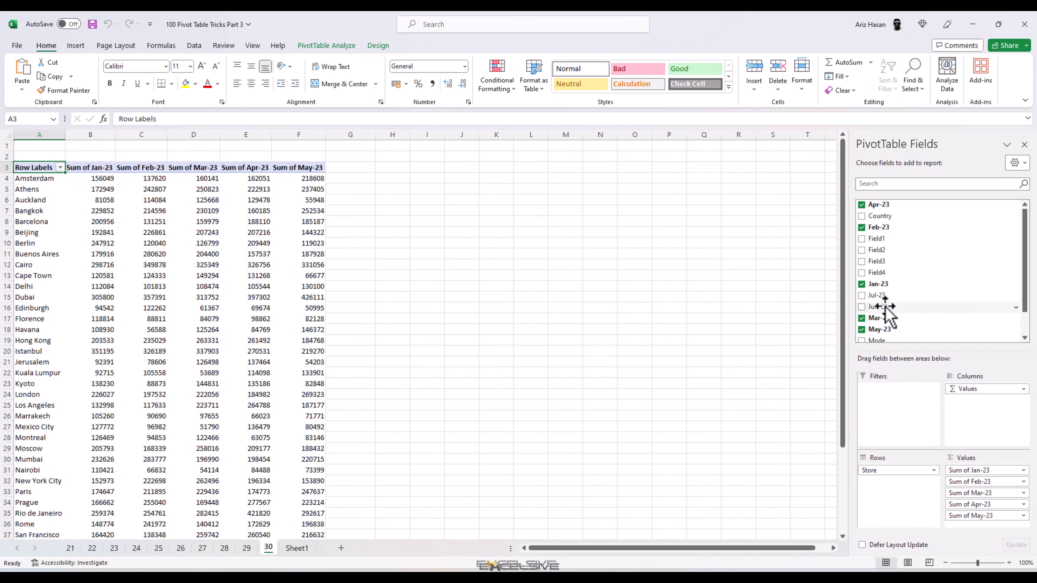
click(1018, 162)
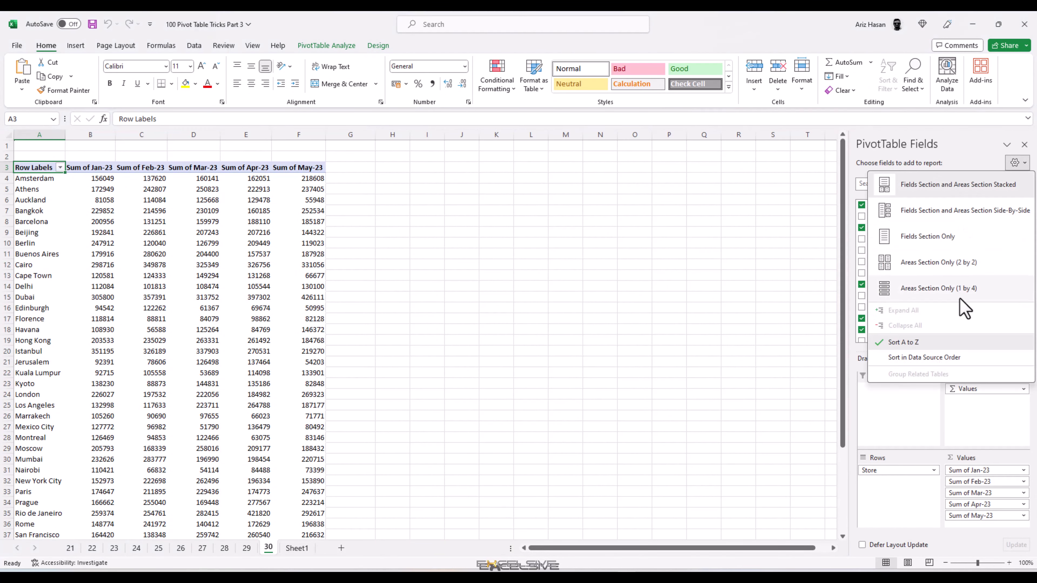
click(925, 358)
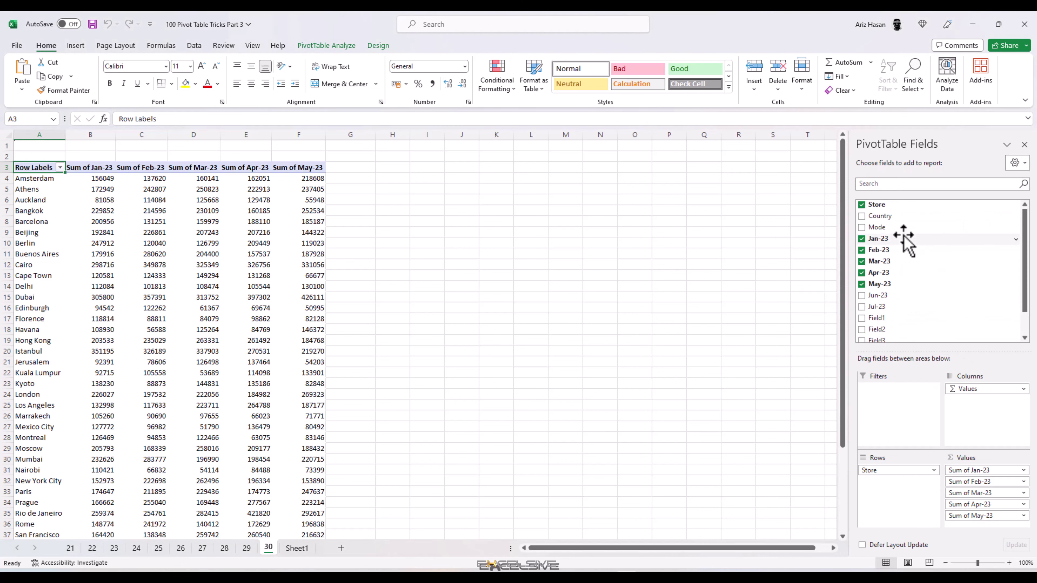